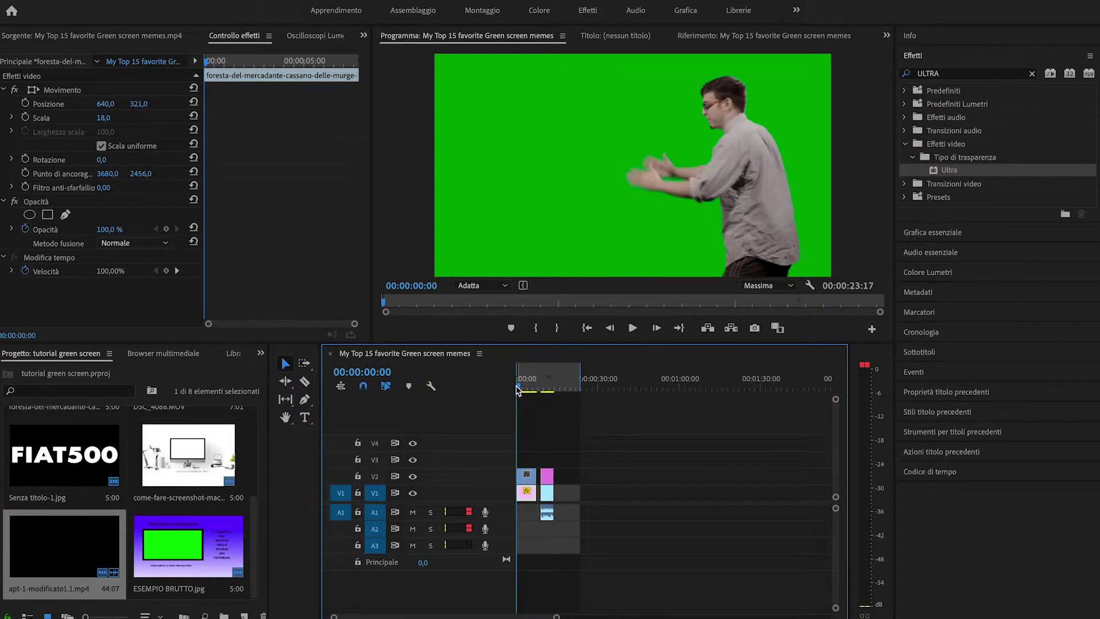
# Step: Move the later group of clips further right along the timeline
pyautogui.moveTo(518, 389); pyautogui.dragTo(525, 405)
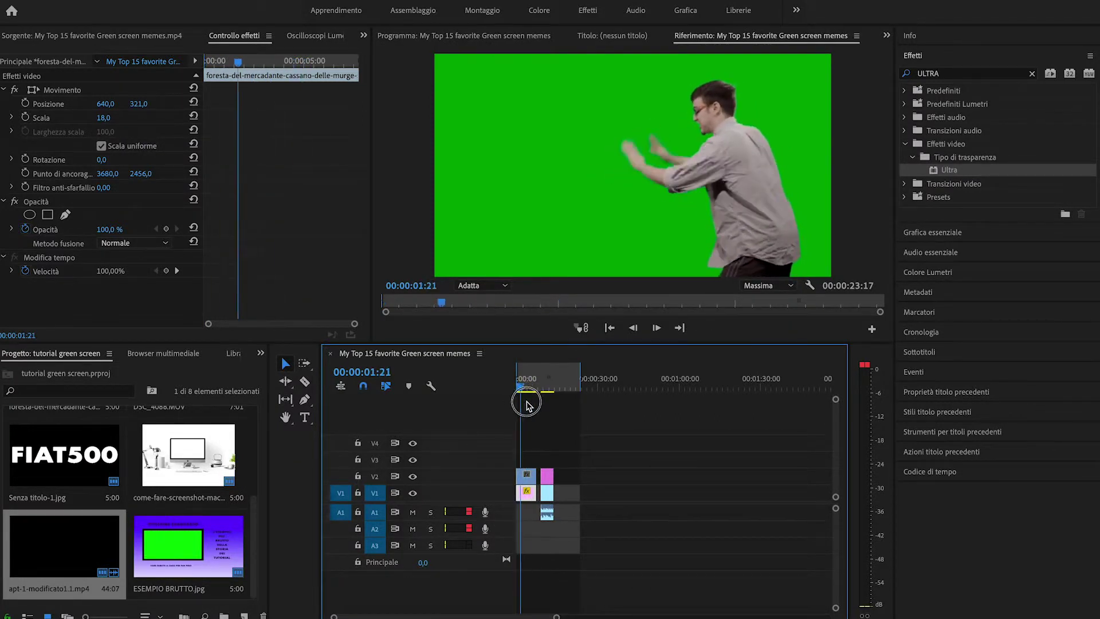
pyautogui.moveTo(526, 405); pyautogui.dragTo(523, 401)
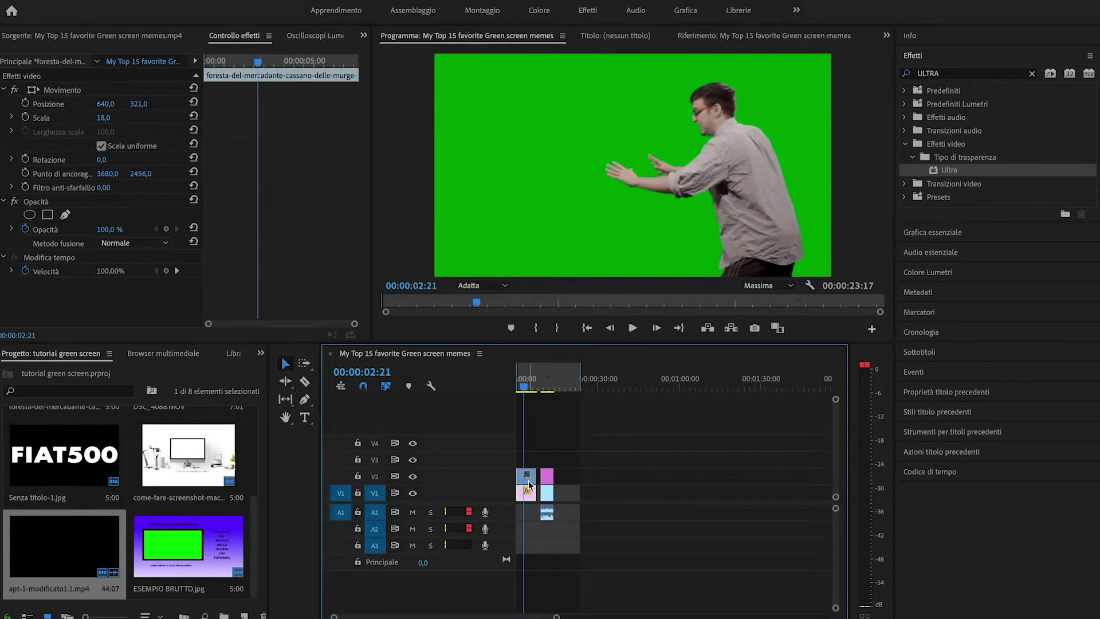
pyautogui.click(526, 480)
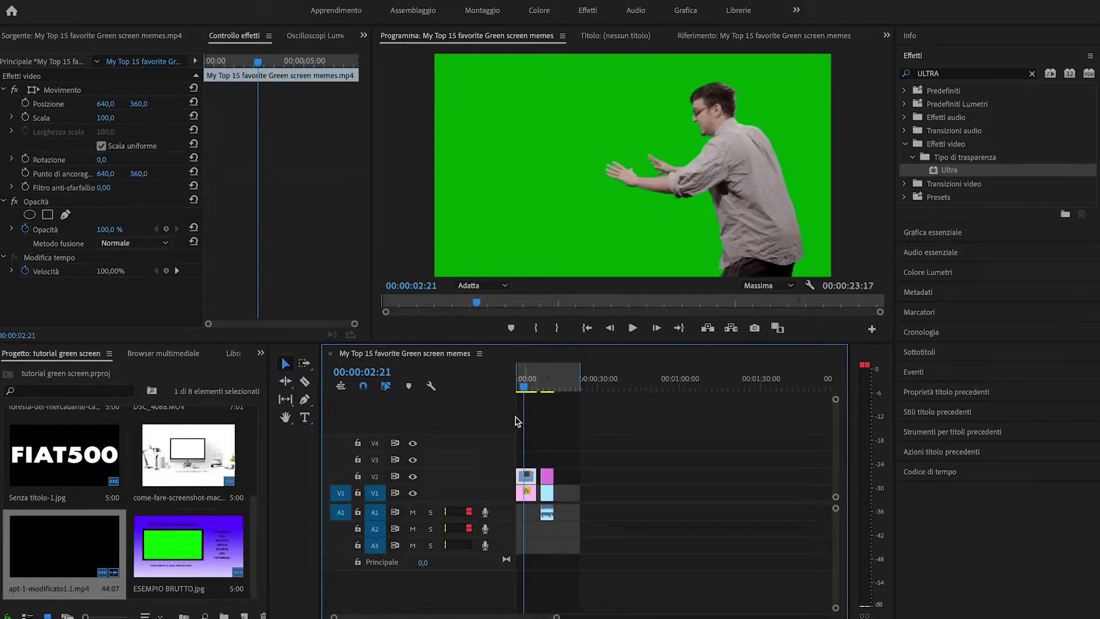
pyautogui.moveTo(581, 470); pyautogui.dragTo(527, 543)
pyautogui.moveTo(548, 504); pyautogui.dragTo(650, 498)
# Step: Return the forest clip to the sequence start at 00:00:00:00
pyautogui.moveTo(526, 492); pyautogui.dragTo(560, 392)
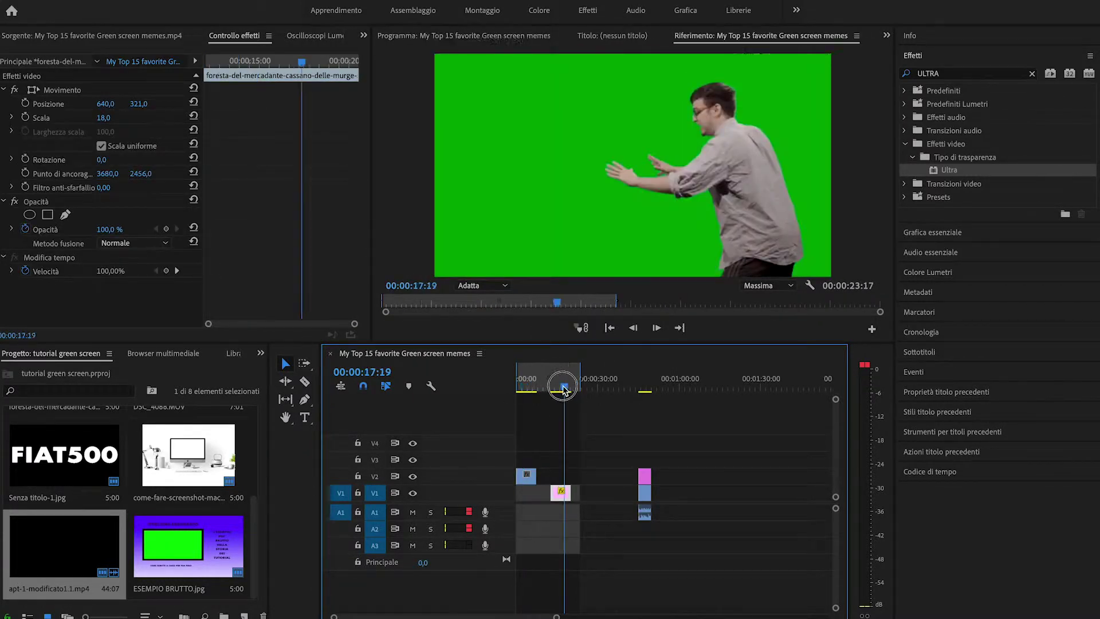
pyautogui.click(554, 381)
pyautogui.moveTo(555, 490); pyautogui.dragTo(517, 487)
pyautogui.click(522, 384)
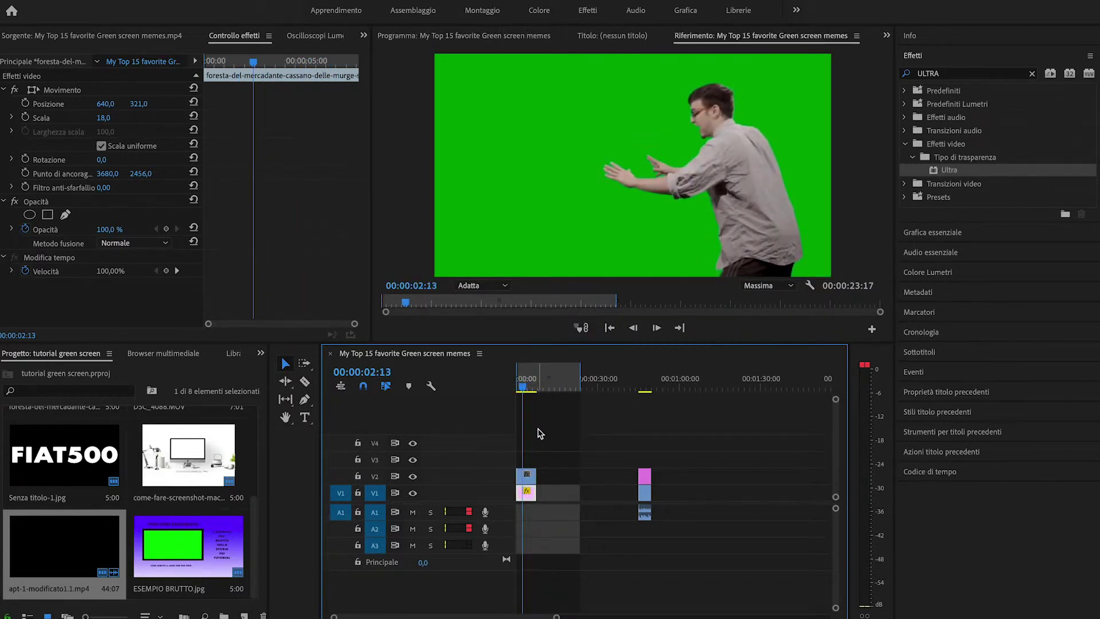
# Step: Set the playhead to 00:00:04:12 and clear the previous effect search
pyautogui.click(528, 391)
pyautogui.moveTo(528, 392); pyautogui.dragTo(527, 392)
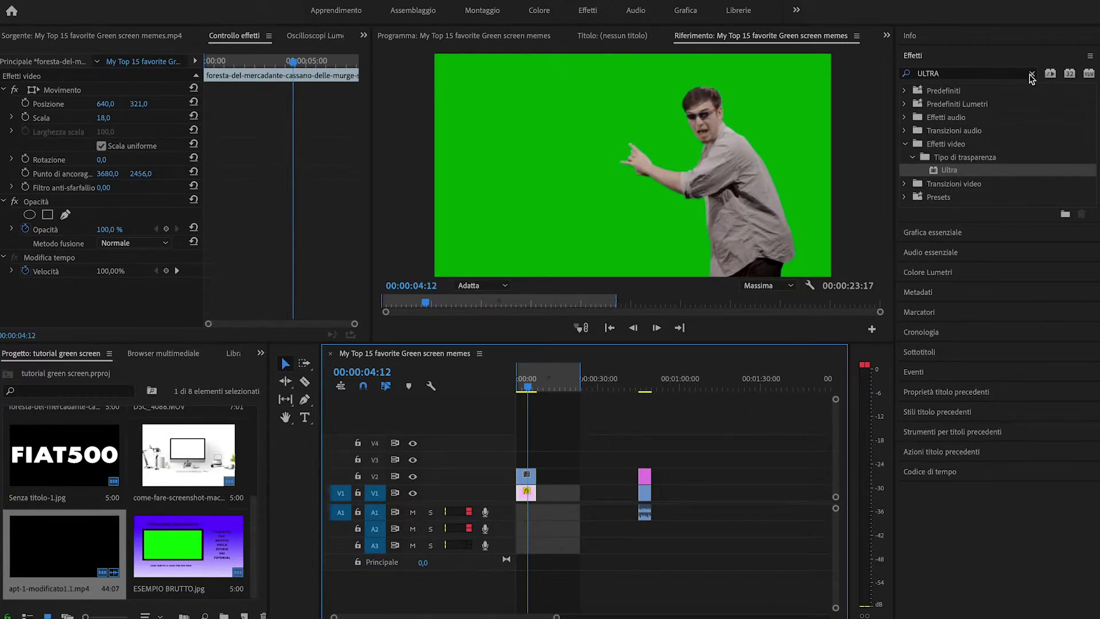
pyautogui.click(1032, 75)
# Step: Apply the Ultra key effect to the green-screen meme clip on V2
pyautogui.click(945, 75)
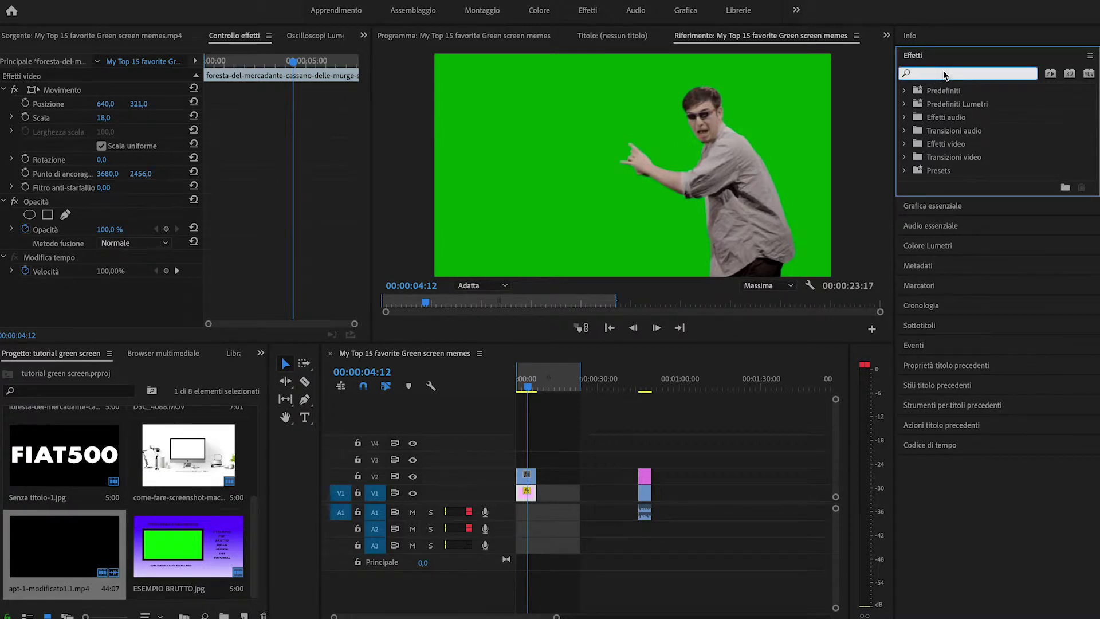
pyautogui.write('ULTRA')
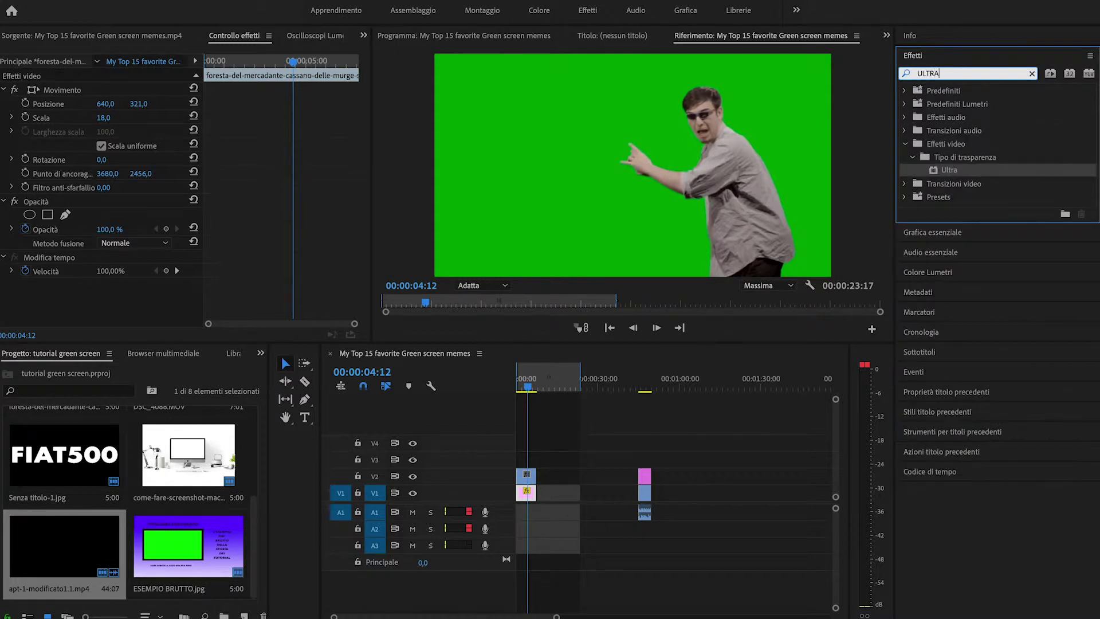
pyautogui.click(948, 172)
pyautogui.moveTo(948, 171); pyautogui.dragTo(526, 475)
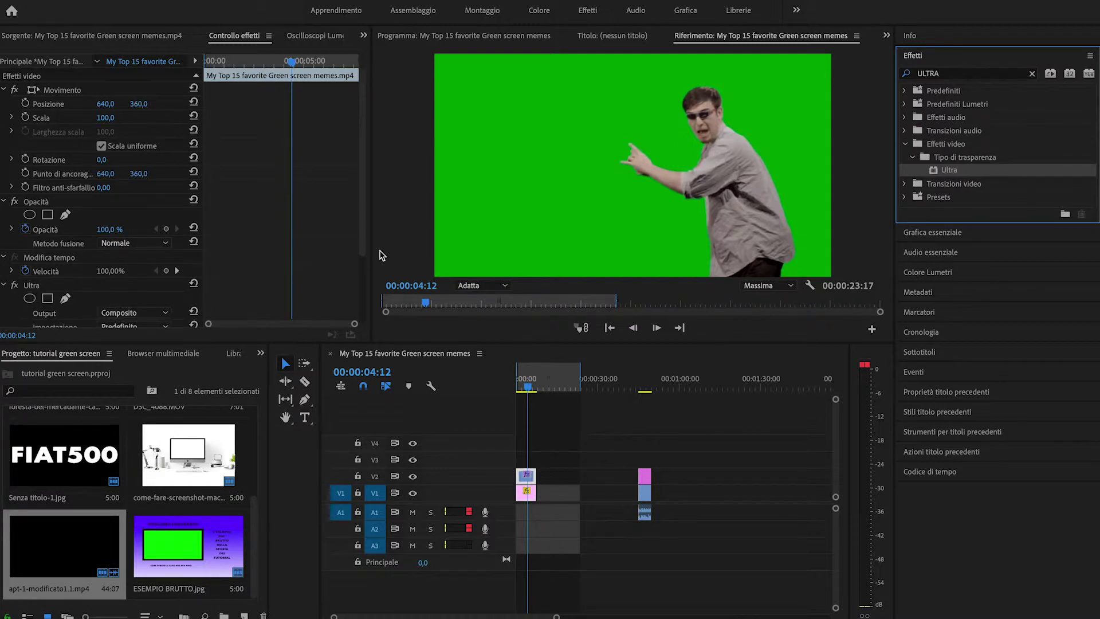
pyautogui.scroll(-3, 226, 278)
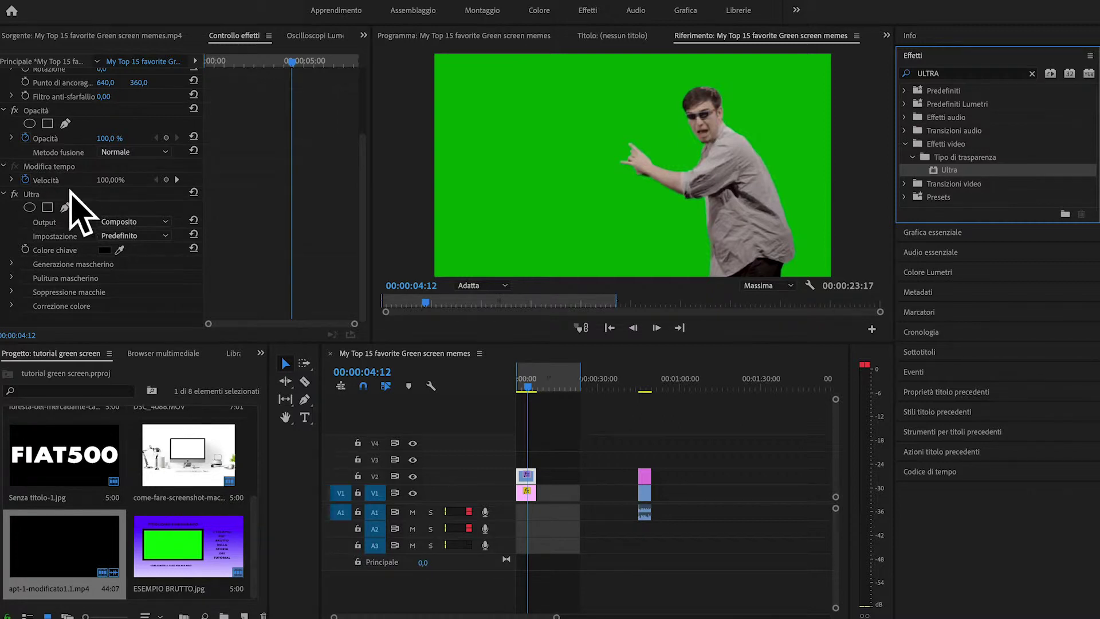
# Step: Sample the green background as the Ultra key colour and play the composite
pyautogui.click(120, 250)
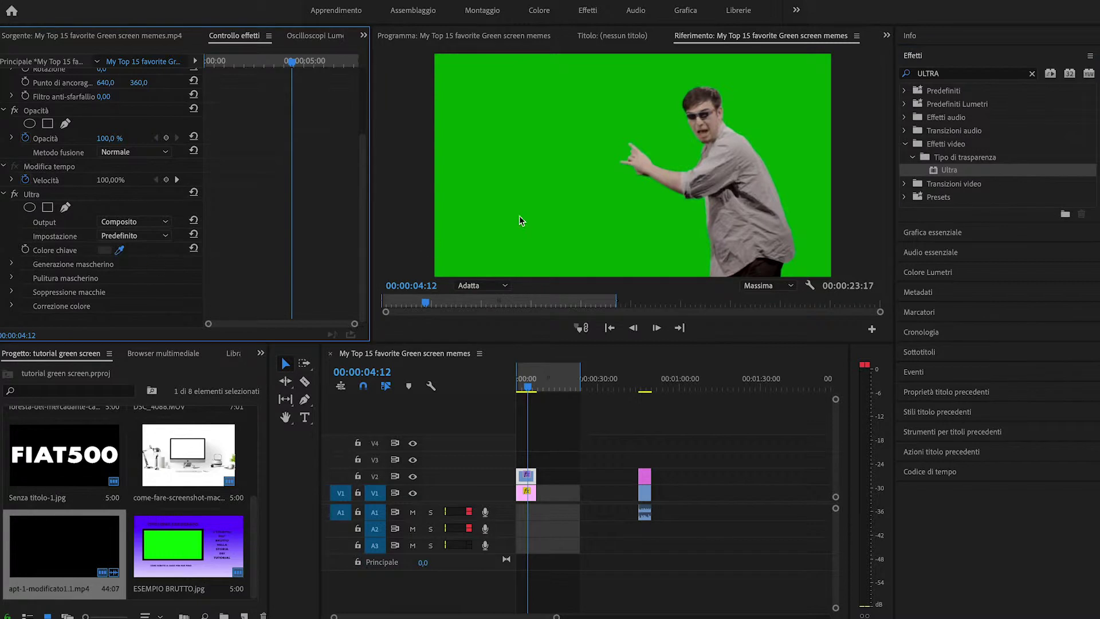
pyautogui.click(538, 174)
pyautogui.click(529, 400)
pyautogui.press('space')
pyautogui.press('space')
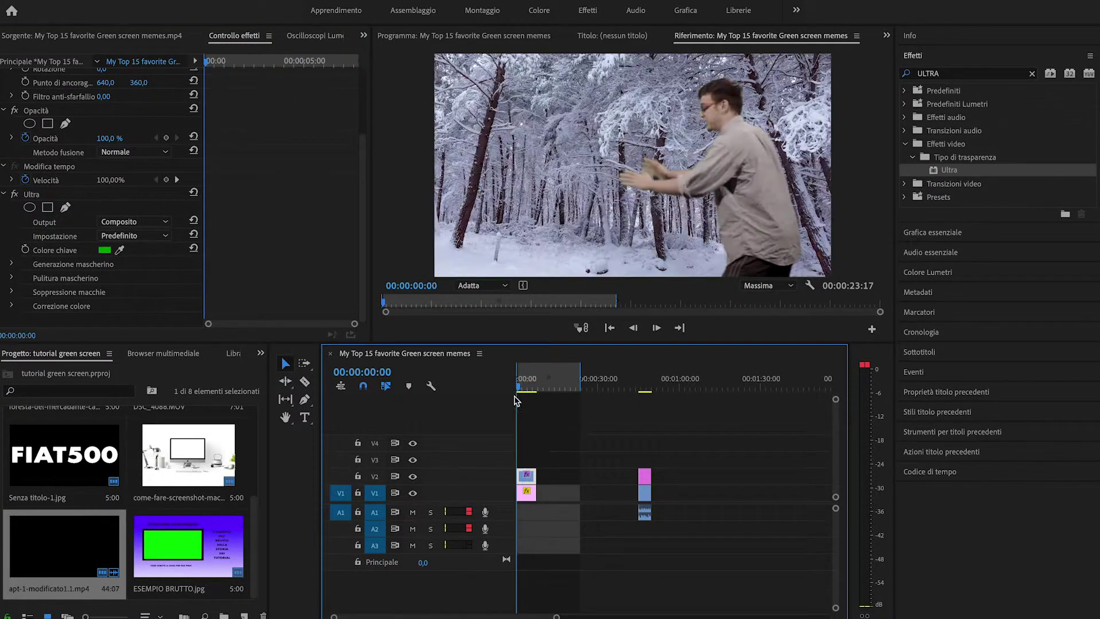
# Step: Shift the FIAT500 group left to follow the forest composite, previewing it at 00:00:14:06
pyautogui.click(524, 390)
pyautogui.moveTo(525, 391); pyautogui.dragTo(522, 392)
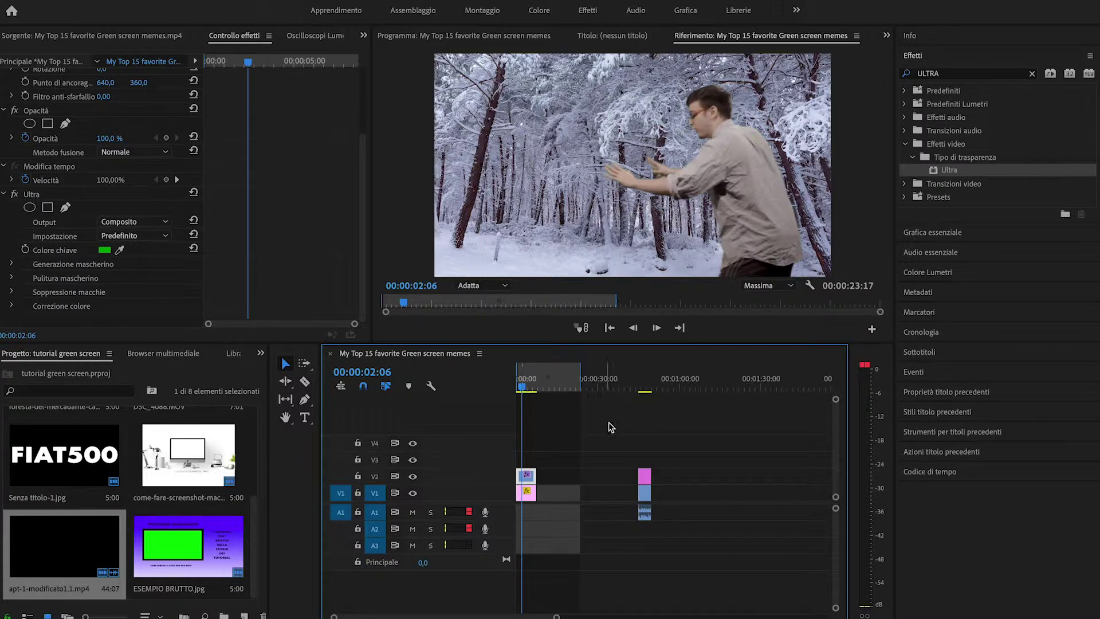
pyautogui.moveTo(678, 453); pyautogui.dragTo(630, 518)
pyautogui.moveTo(646, 477); pyautogui.dragTo(557, 477)
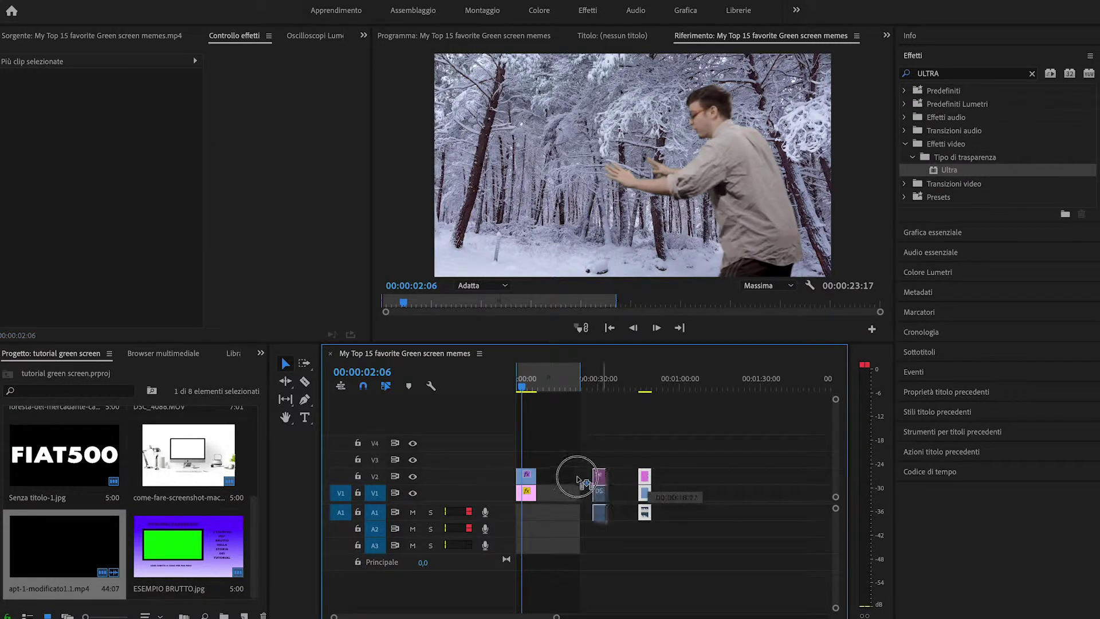
pyautogui.click(557, 388)
pyautogui.moveTo(557, 388); pyautogui.dragTo(555, 389)
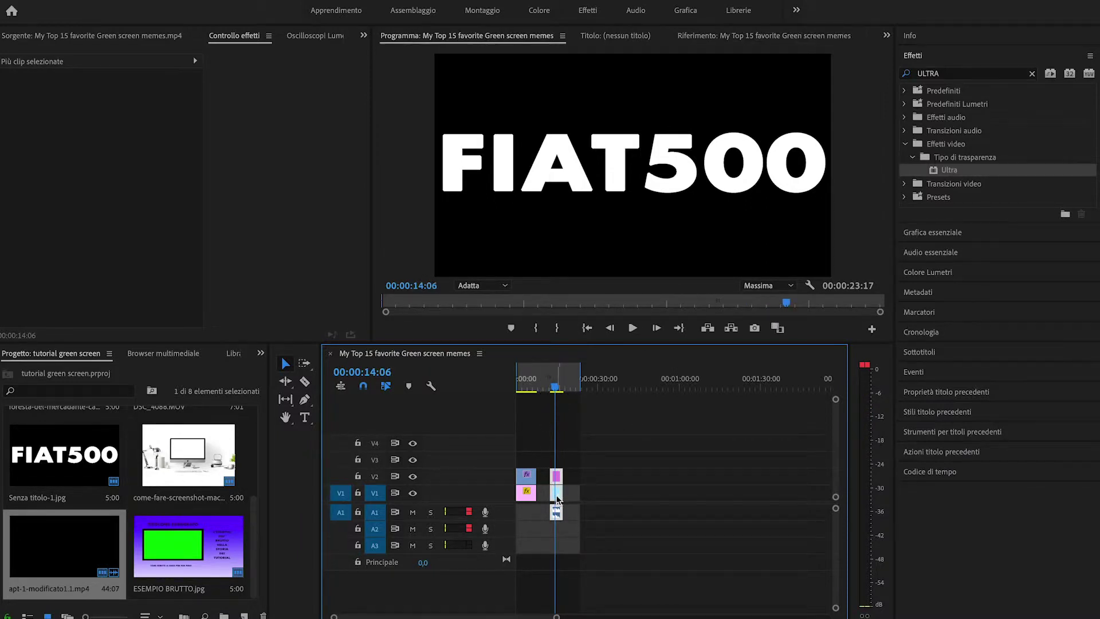
# Step: Line up DSC_4088.MOV on V1 beneath the FIAT500 title clip
pyautogui.moveTo(556, 498); pyautogui.dragTo(551, 498)
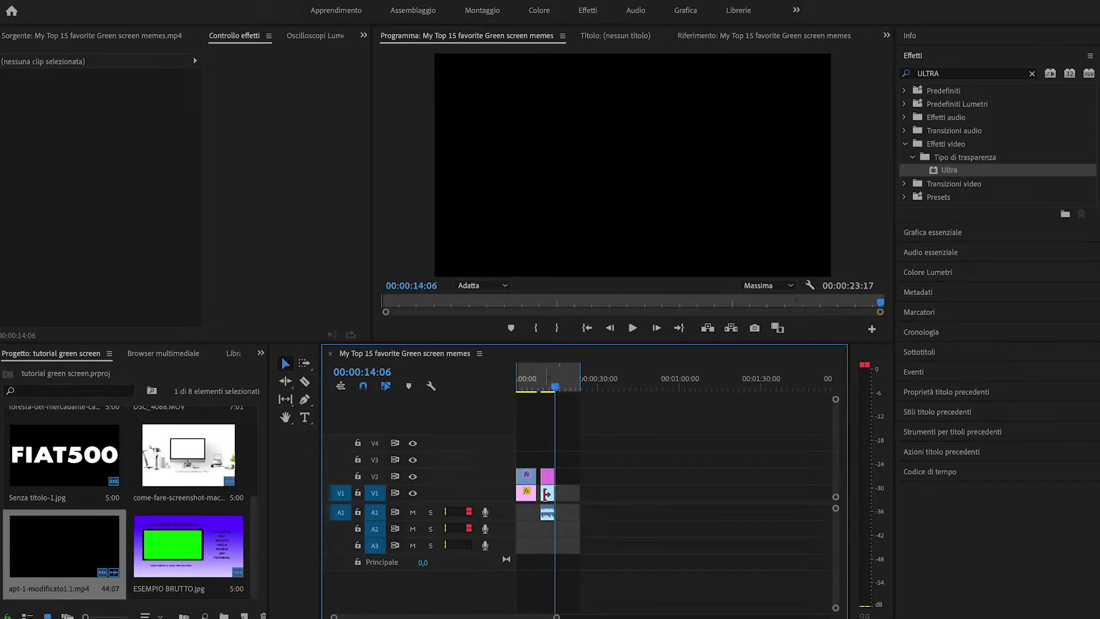
pyautogui.moveTo(551, 497); pyautogui.dragTo(567, 496)
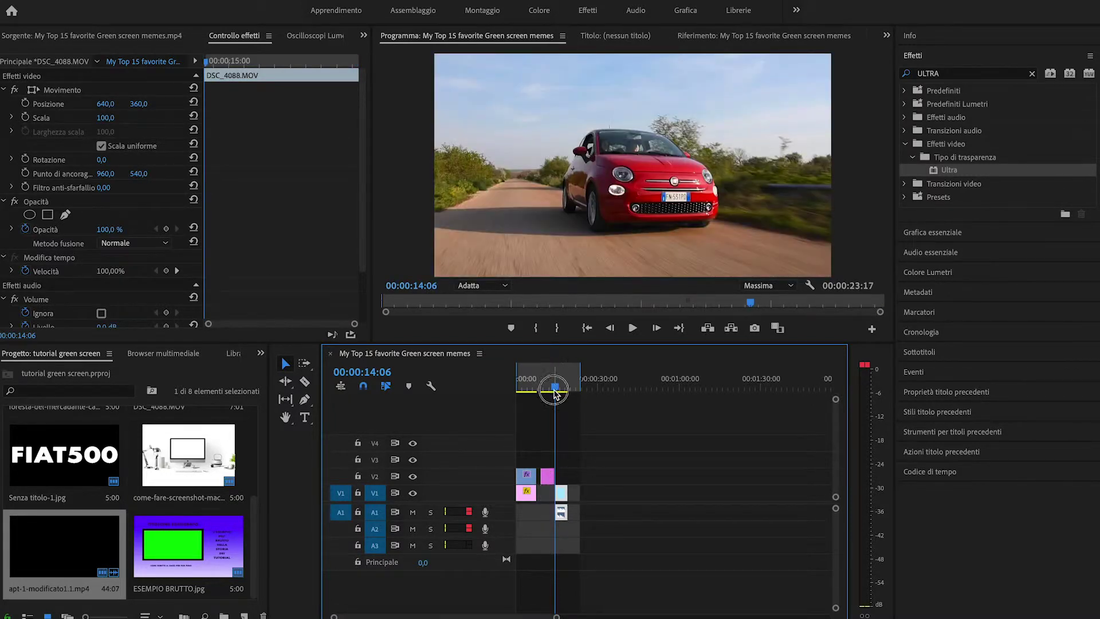
pyautogui.click(560, 394)
pyautogui.moveTo(561, 401); pyautogui.dragTo(558, 395)
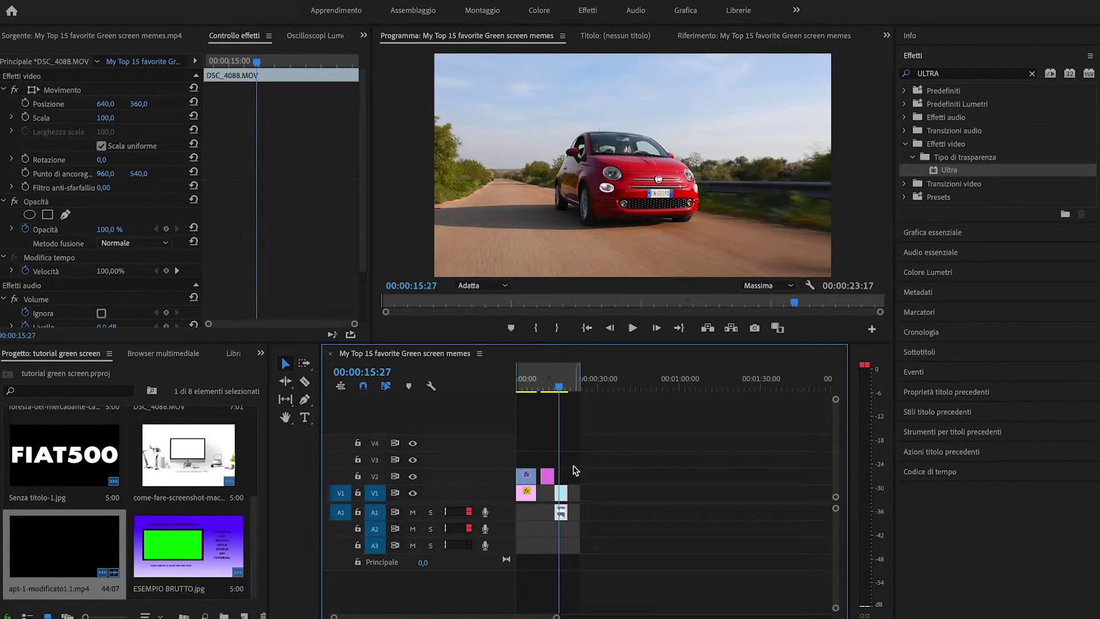
pyautogui.moveTo(563, 501); pyautogui.dragTo(549, 499)
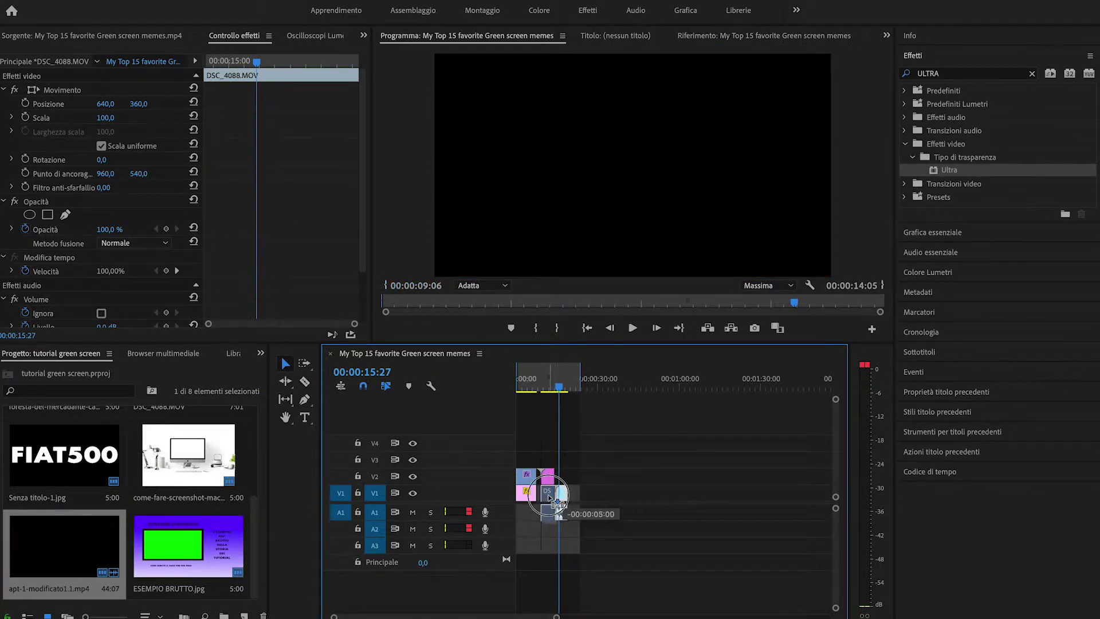
pyautogui.moveTo(561, 395); pyautogui.dragTo(542, 395)
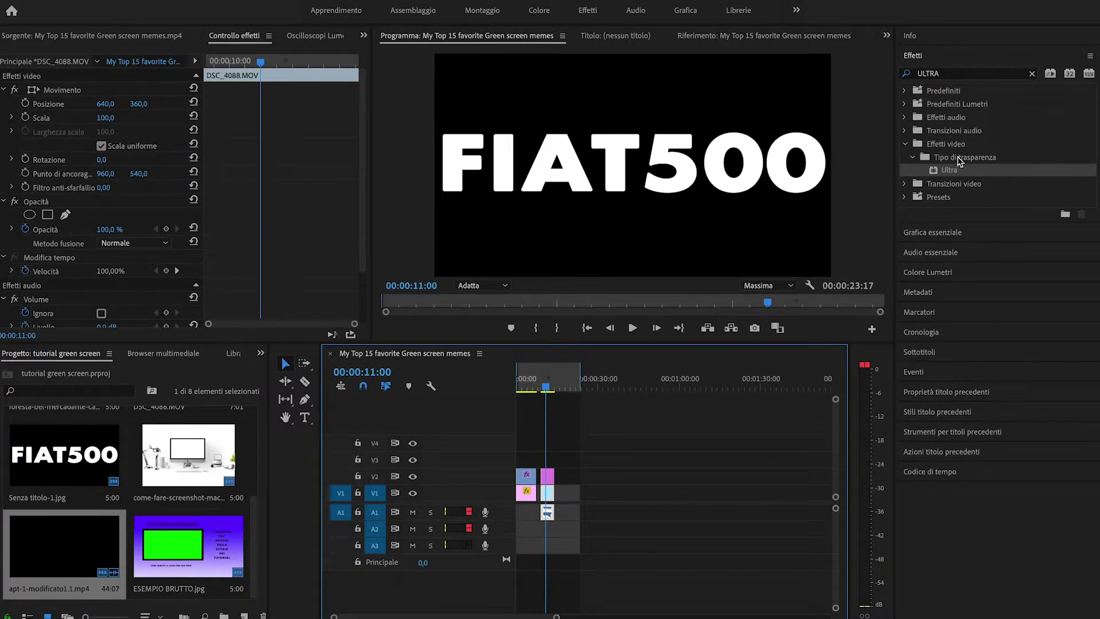
# Step: Apply the Ultra key effect to the Senza titolo-1.jpg title clip
pyautogui.moveTo(950, 170)
pyautogui.mouseDown()
pyautogui.moveTo(604, 344)
pyautogui.moveTo(545, 476)
pyautogui.mouseUp()
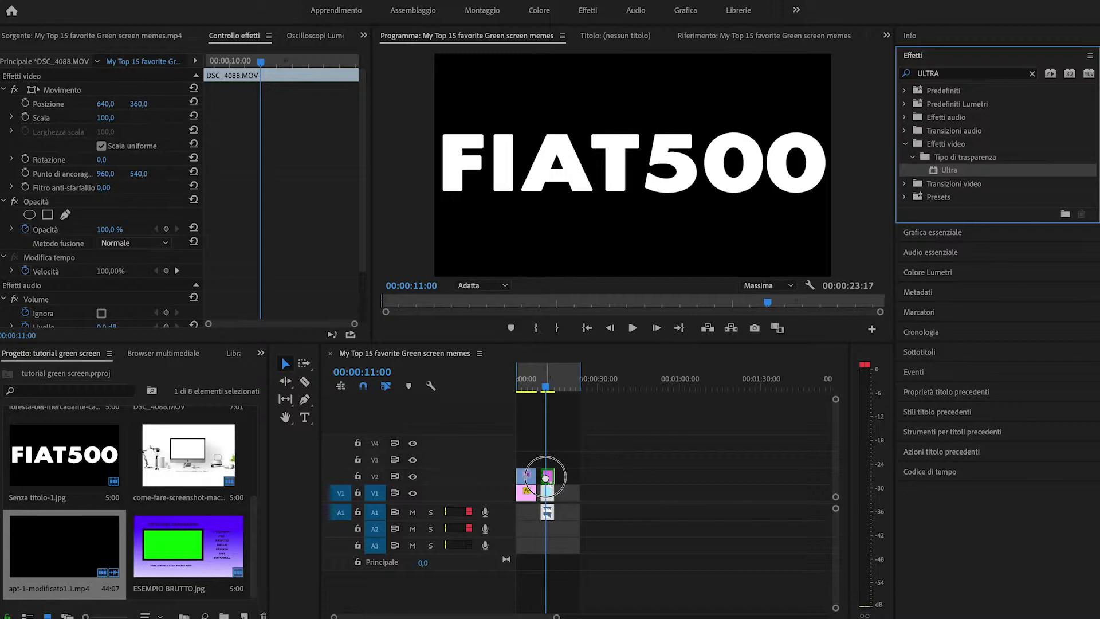
pyautogui.moveTo(546, 476); pyautogui.dragTo(545, 476)
pyautogui.scroll(-3, 326, 271)
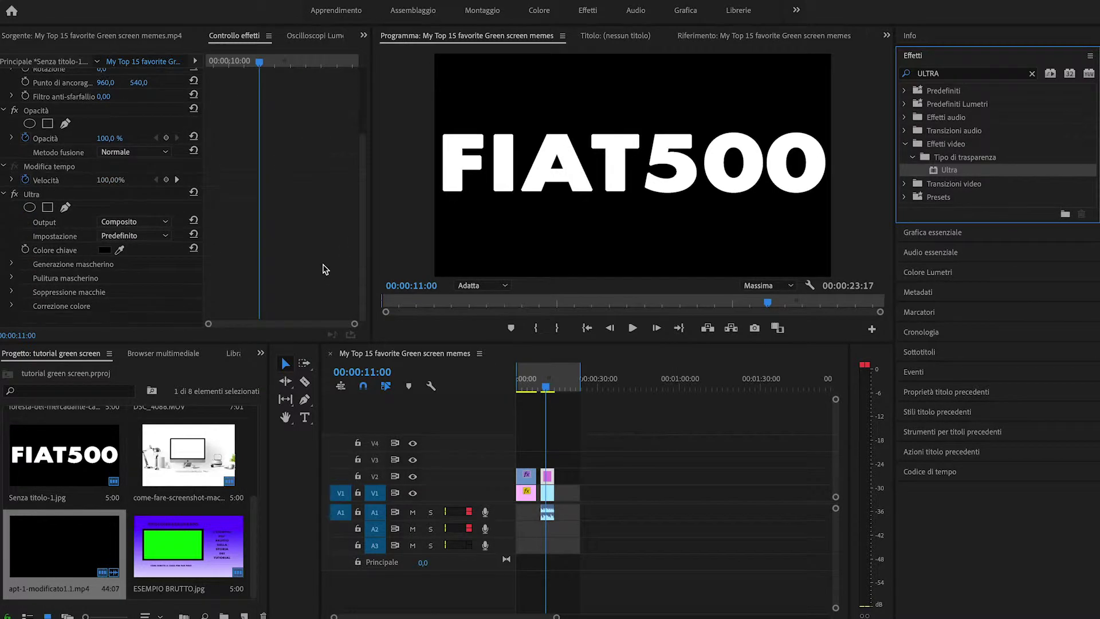
# Step: Key white out of the FIAT500 title, then add ESEMPIO BRUTTO.jpg to V2 after it
pyautogui.click(122, 252)
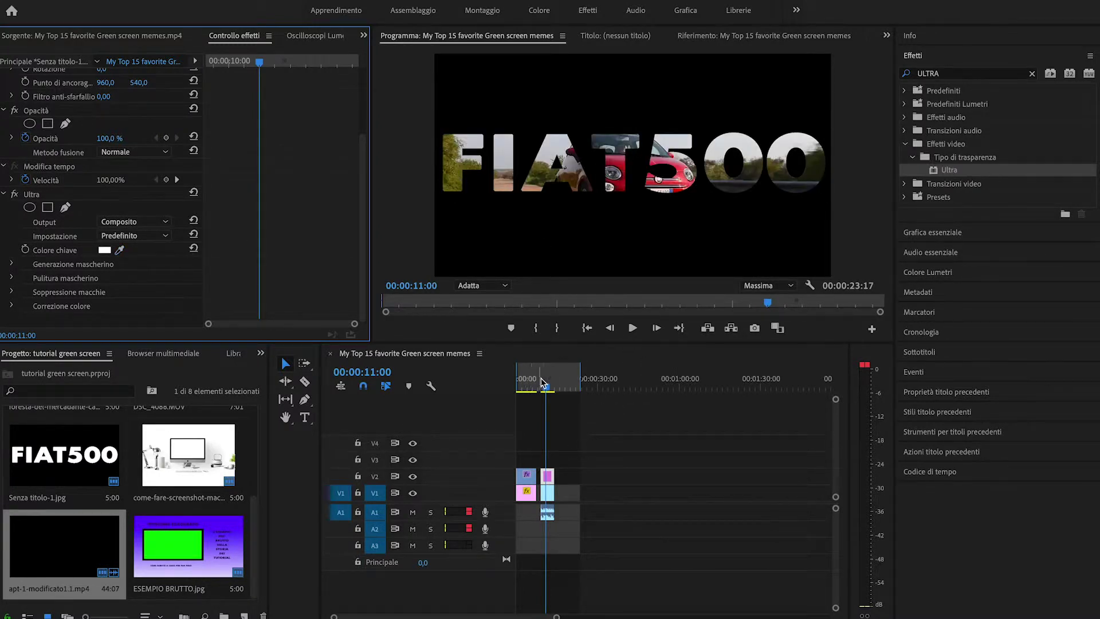
pyautogui.moveTo(547, 389); pyautogui.dragTo(549, 394)
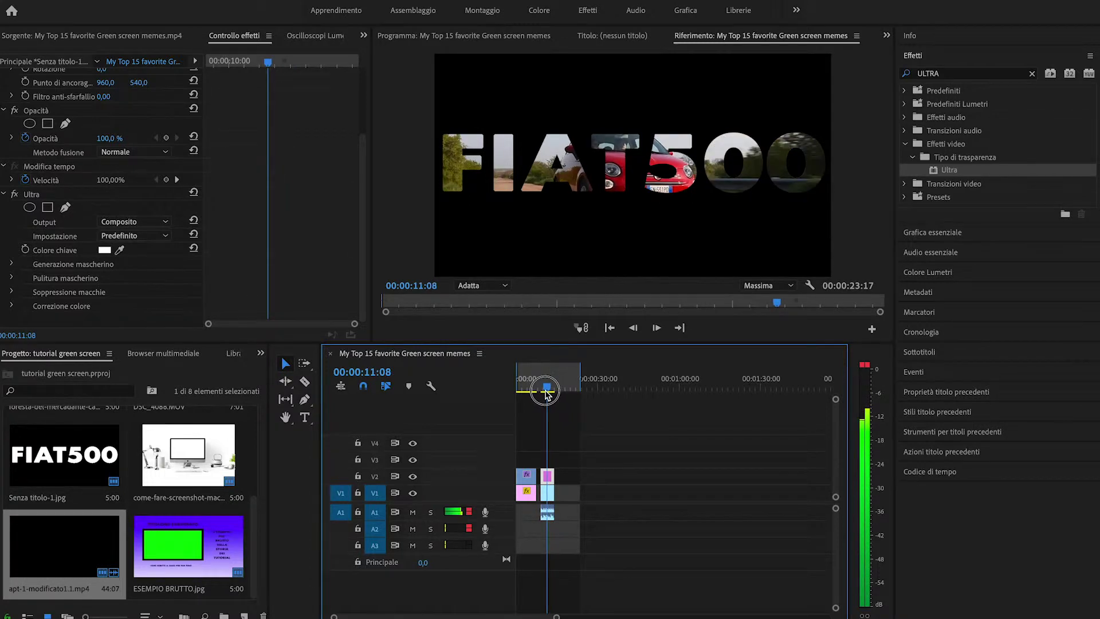
pyautogui.moveTo(549, 394); pyautogui.dragTo(546, 391)
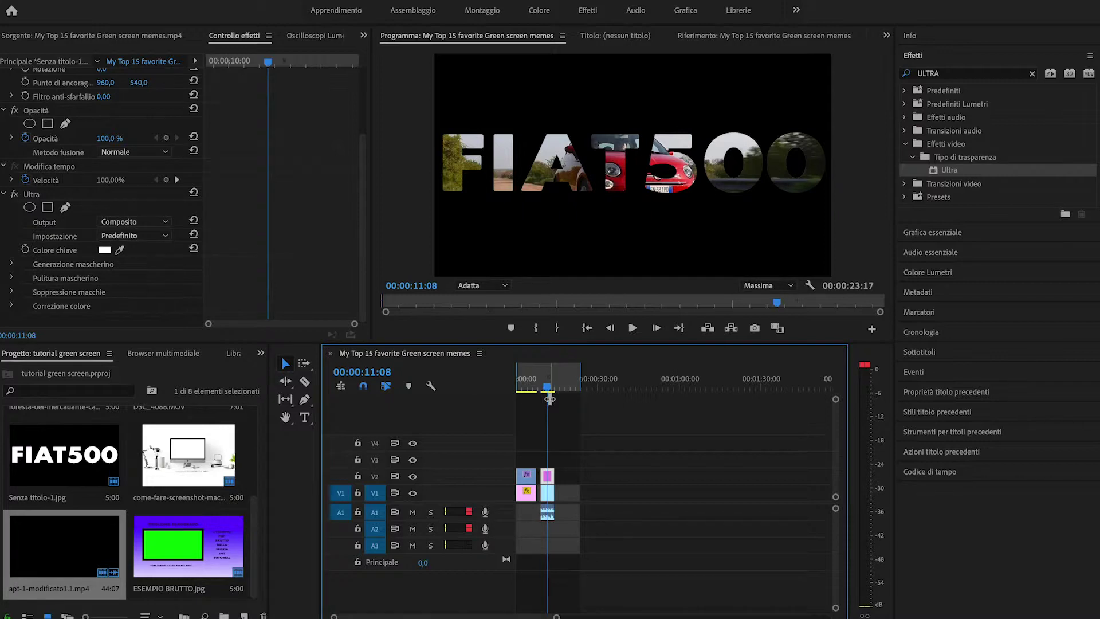
pyautogui.moveTo(189, 545); pyautogui.dragTo(572, 476)
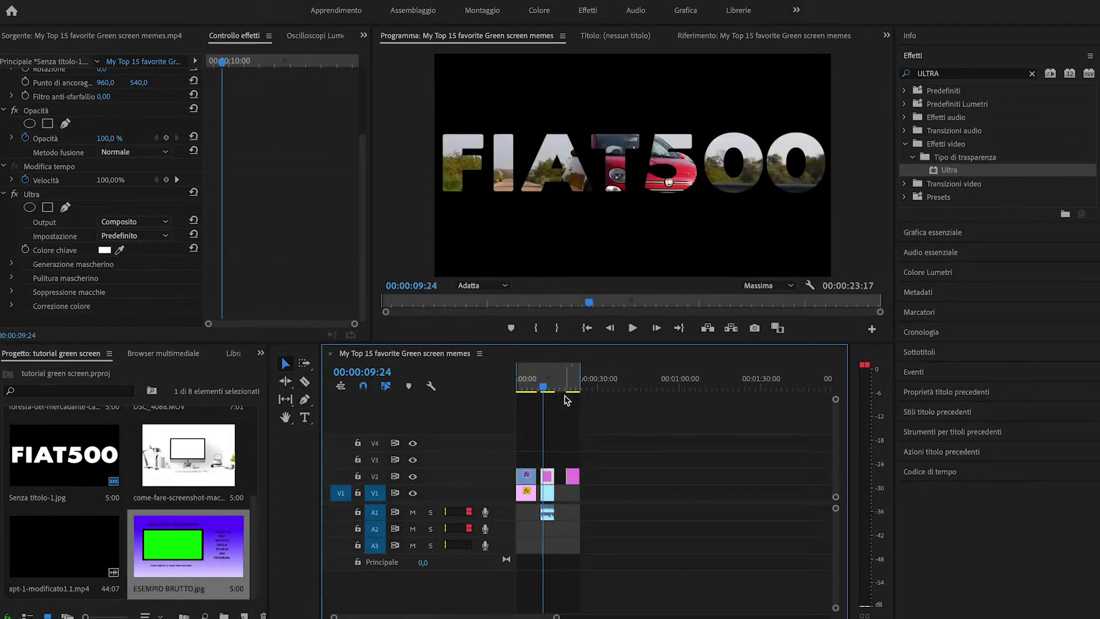
# Step: Scale the ESEMPIO BRUTTO.jpg clip on V2 down to 67 in Movimento
pyautogui.click(568, 388)
pyautogui.click(570, 388)
pyautogui.click(572, 476)
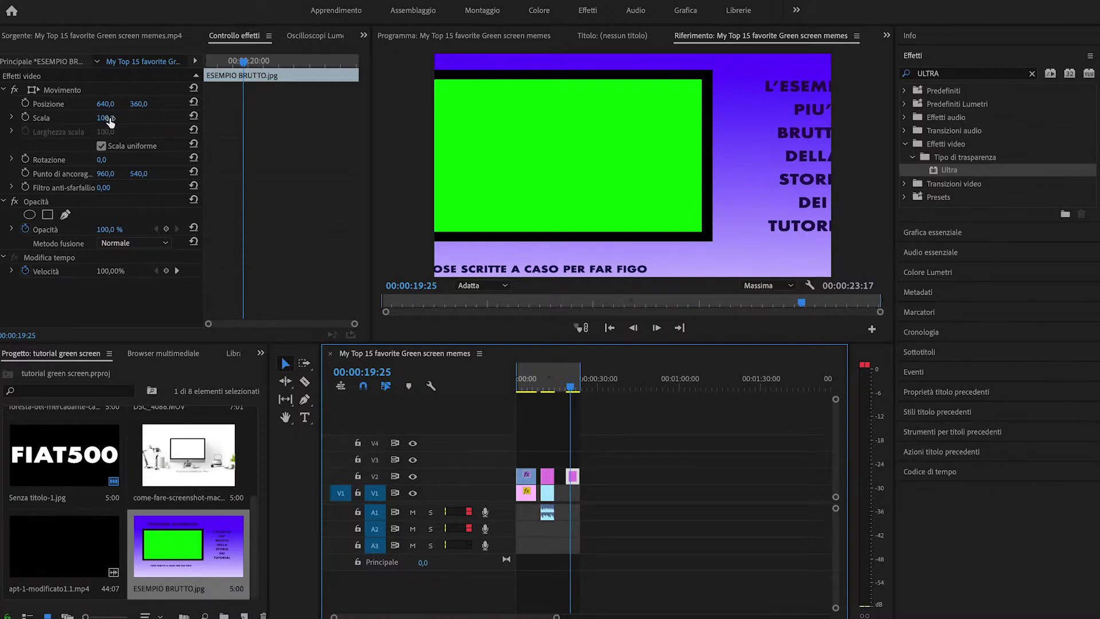
pyautogui.moveTo(106, 121)
pyautogui.mouseDown()
pyautogui.moveTo(89, 121)
pyautogui.moveTo(101, 117)
pyautogui.mouseUp()
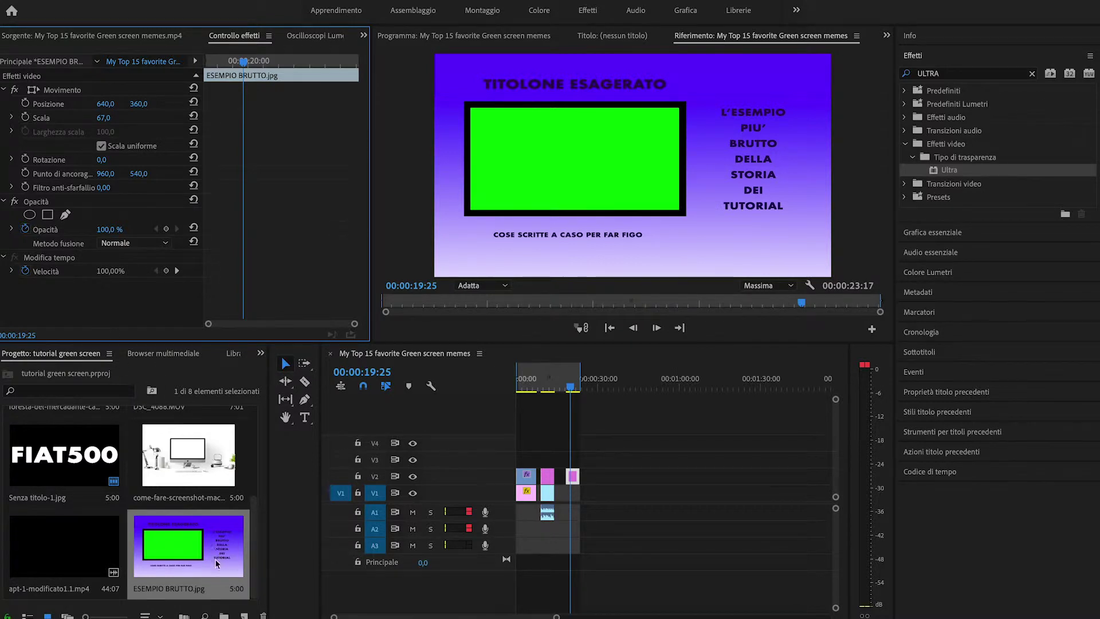
# Step: Place apt-1-modificato1.1.mp4 on V1 under the image, trimmed to end with it
pyautogui.moveTo(41, 579); pyautogui.dragTo(599, 507)
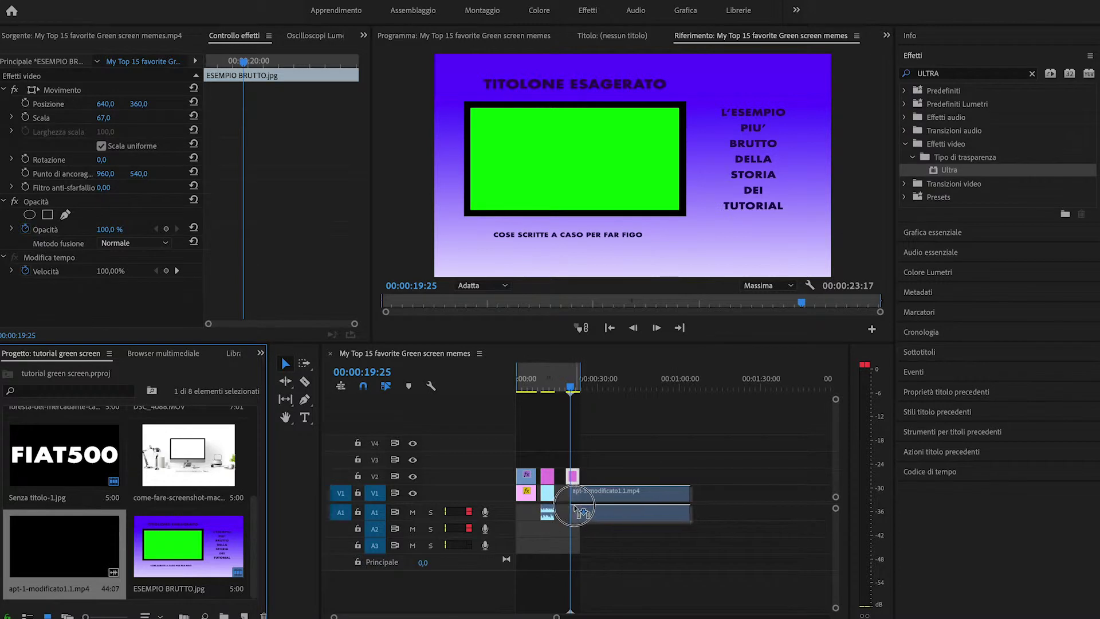
pyautogui.moveTo(599, 507); pyautogui.dragTo(567, 506)
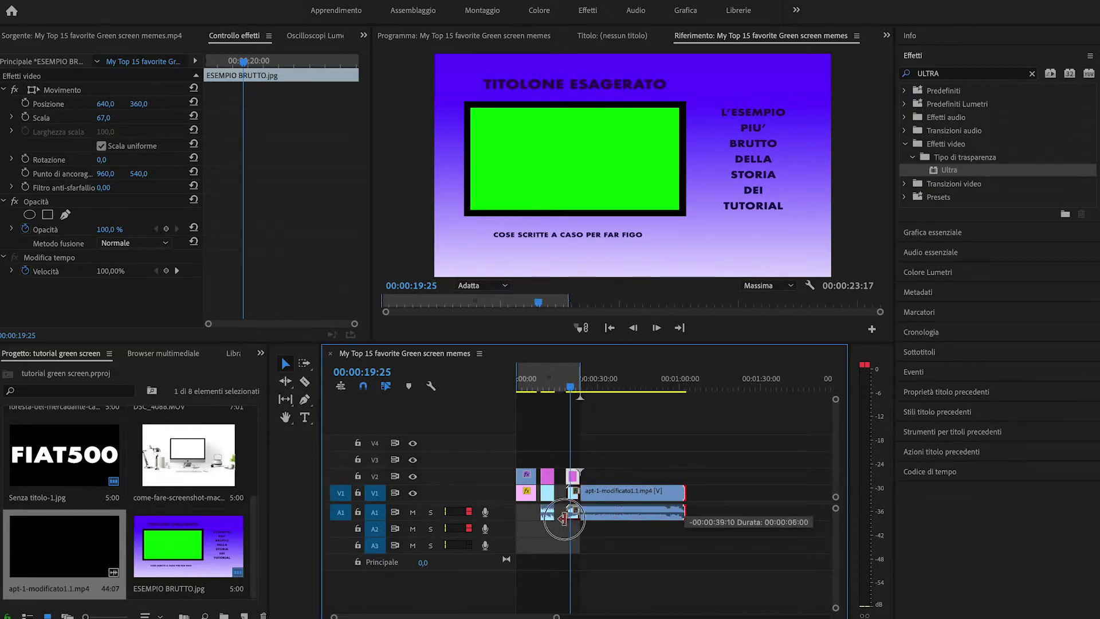
pyautogui.moveTo(682, 491); pyautogui.dragTo(580, 491)
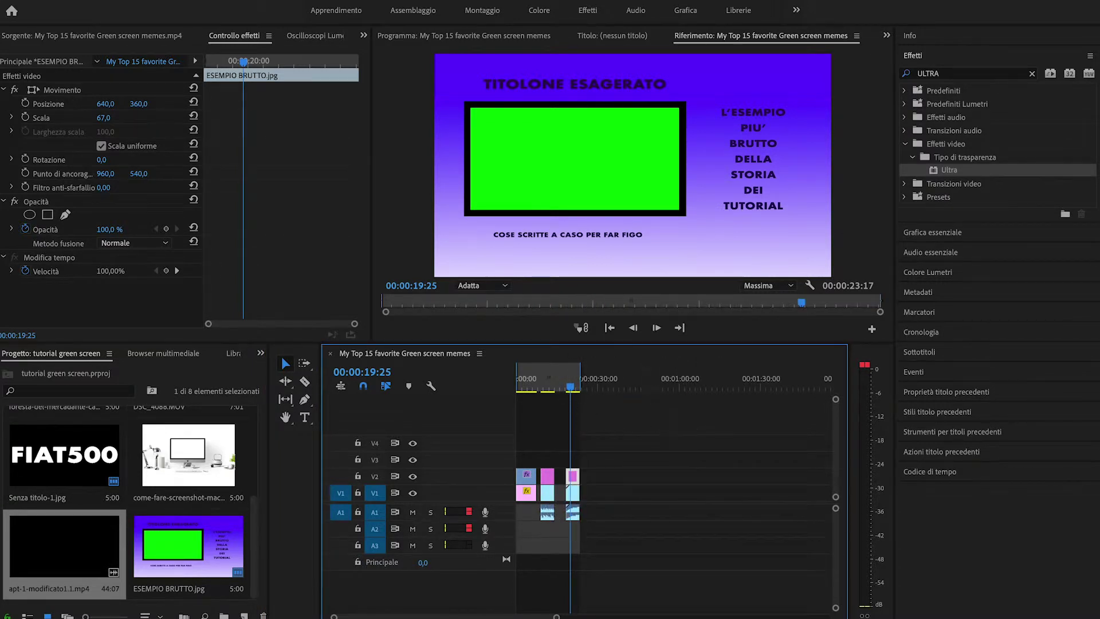
# Step: Apply Ultra to the ESEMPIO BRUTTO clip and key out its green rectangle
pyautogui.moveTo(944, 170); pyautogui.dragTo(573, 475)
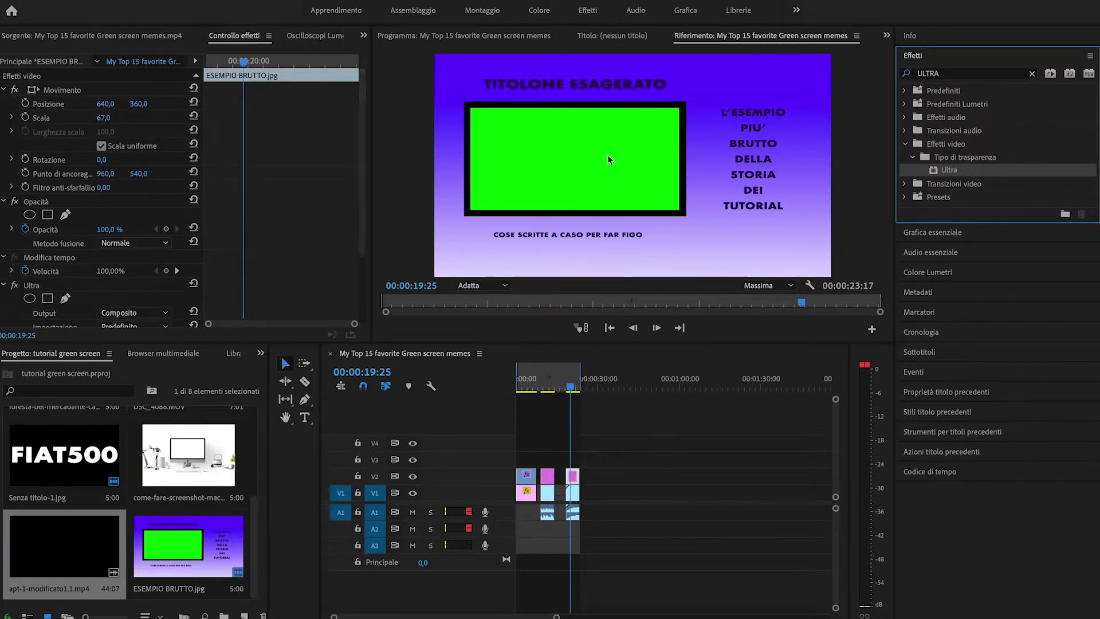
pyautogui.scroll(-3, 306, 257)
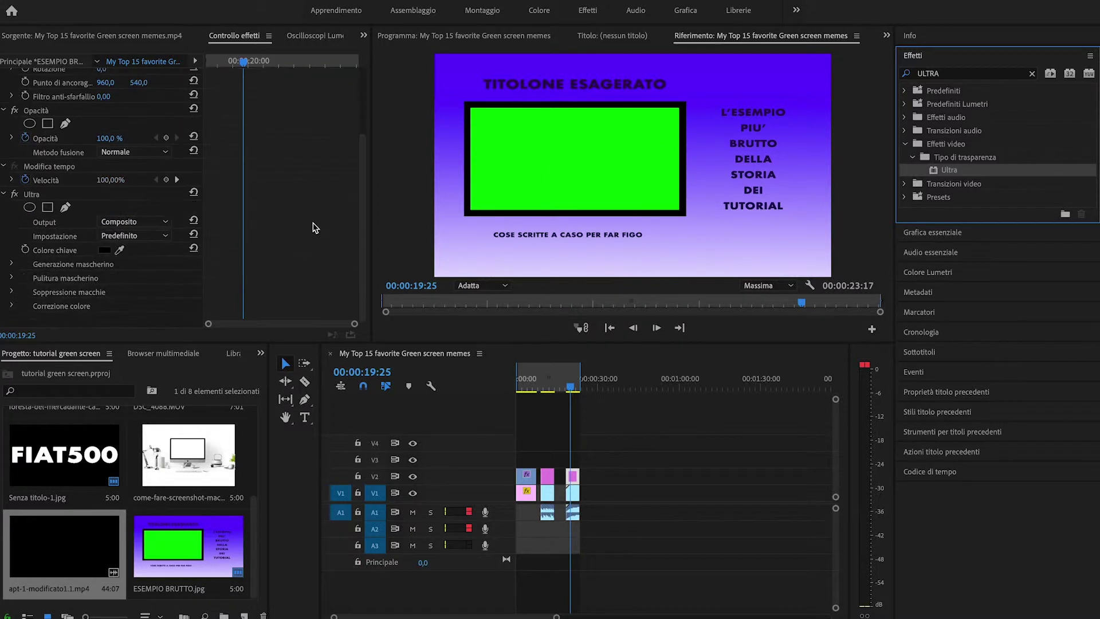
pyautogui.click(119, 251)
pyautogui.click(534, 162)
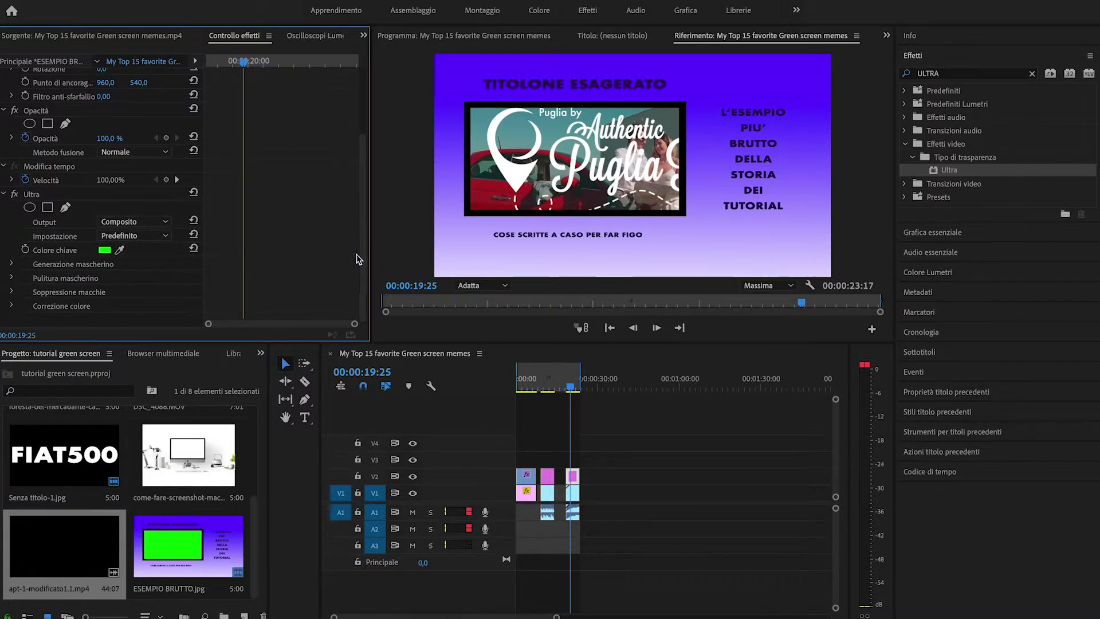
pyautogui.moveTo(362, 245); pyautogui.dragTo(362, 167)
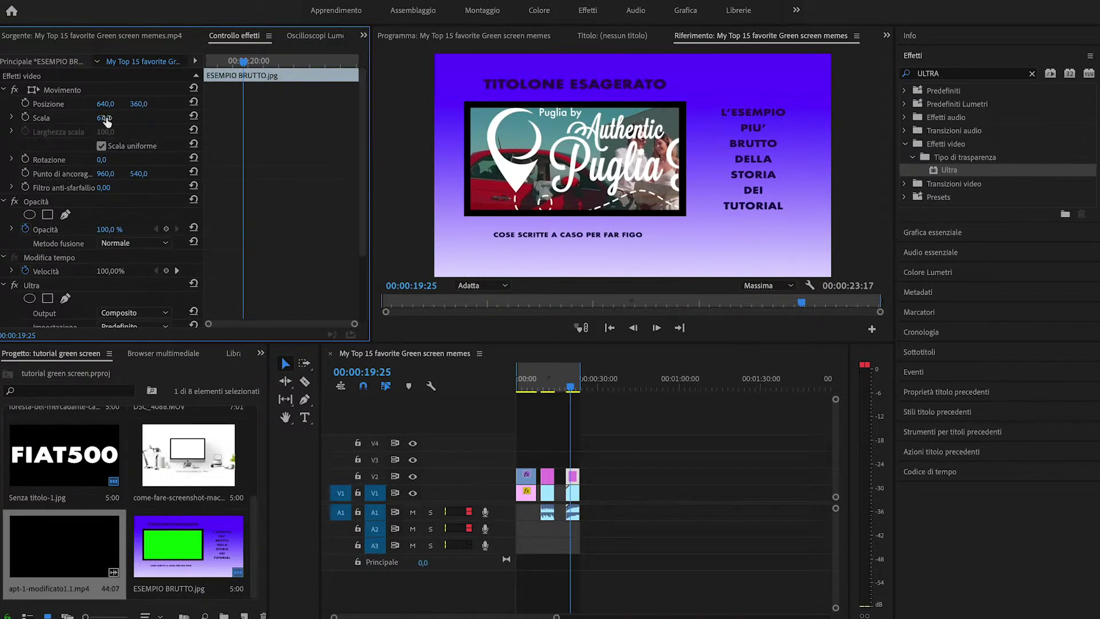
# Step: Set the V1 car clip to scale 36 at position 449, 337
pyautogui.click(575, 496)
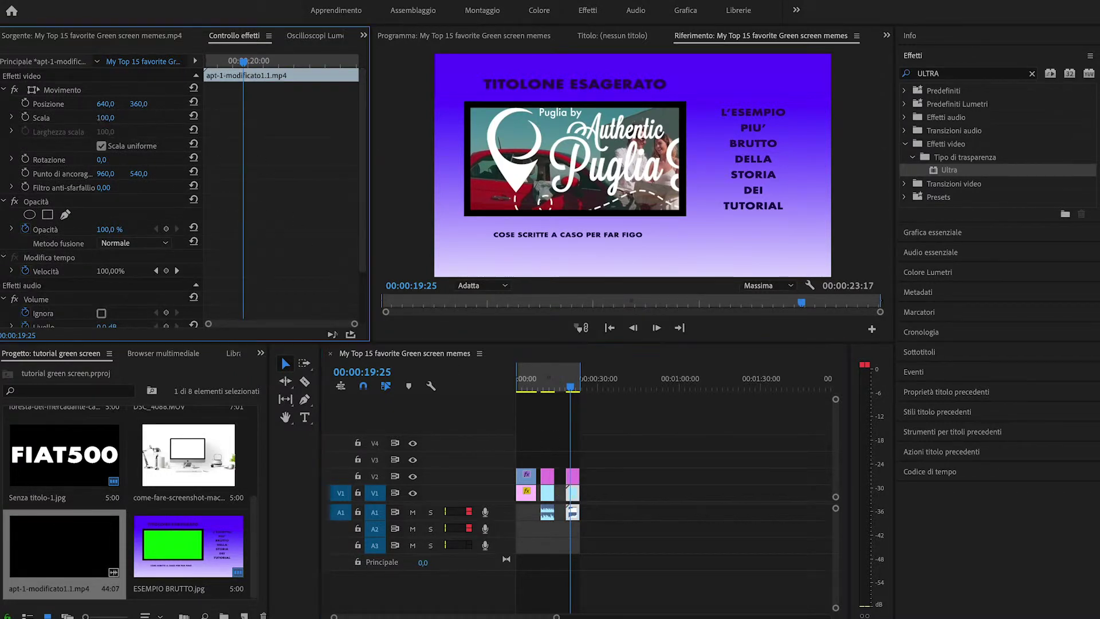
pyautogui.moveTo(105, 117); pyautogui.dragTo(86, 118)
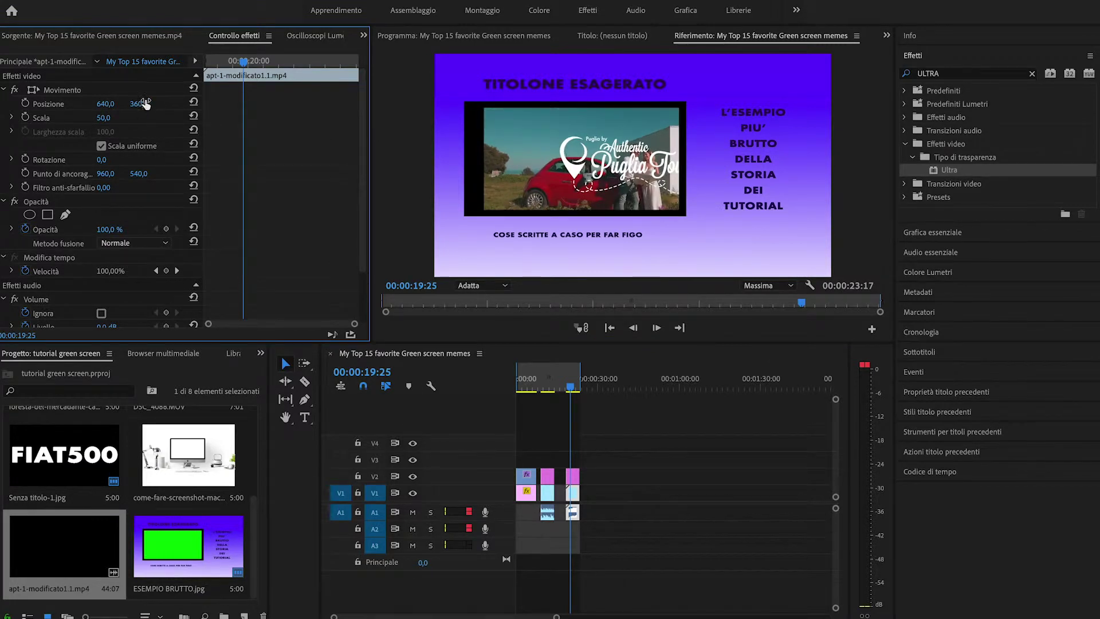
pyautogui.moveTo(139, 104); pyautogui.dragTo(110, 105)
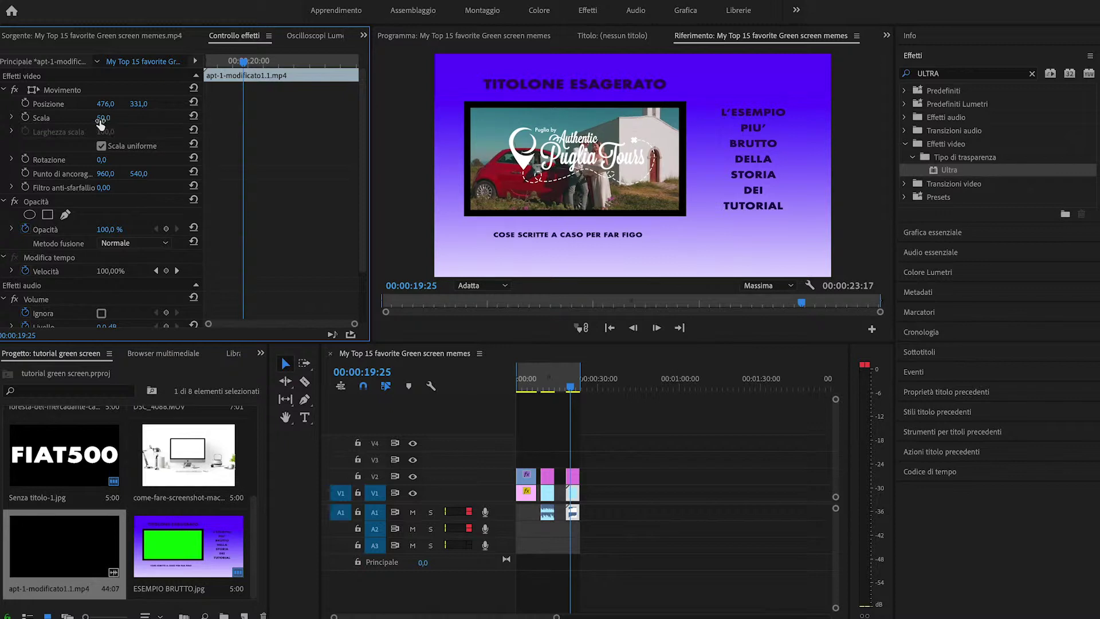
pyautogui.moveTo(103, 118); pyautogui.dragTo(92, 118)
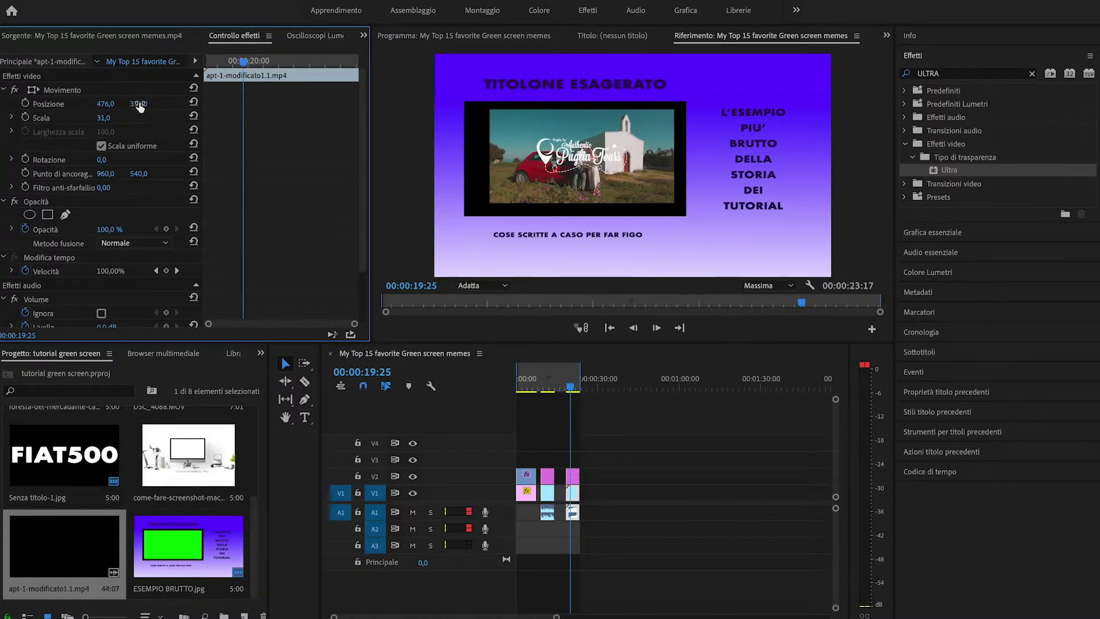
pyautogui.moveTo(138, 104); pyautogui.dragTo(90, 104)
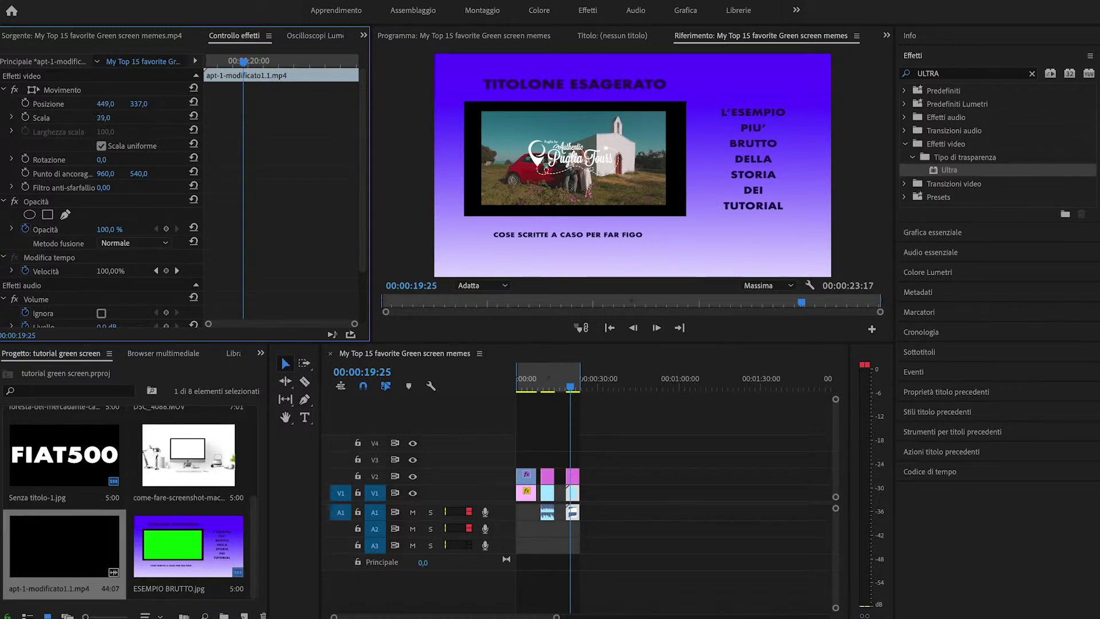
pyautogui.moveTo(104, 118); pyautogui.dragTo(108, 118)
# Step: Play back the composite, then extend the work area to about 01:08
pyautogui.moveTo(570, 387); pyautogui.dragTo(566, 387)
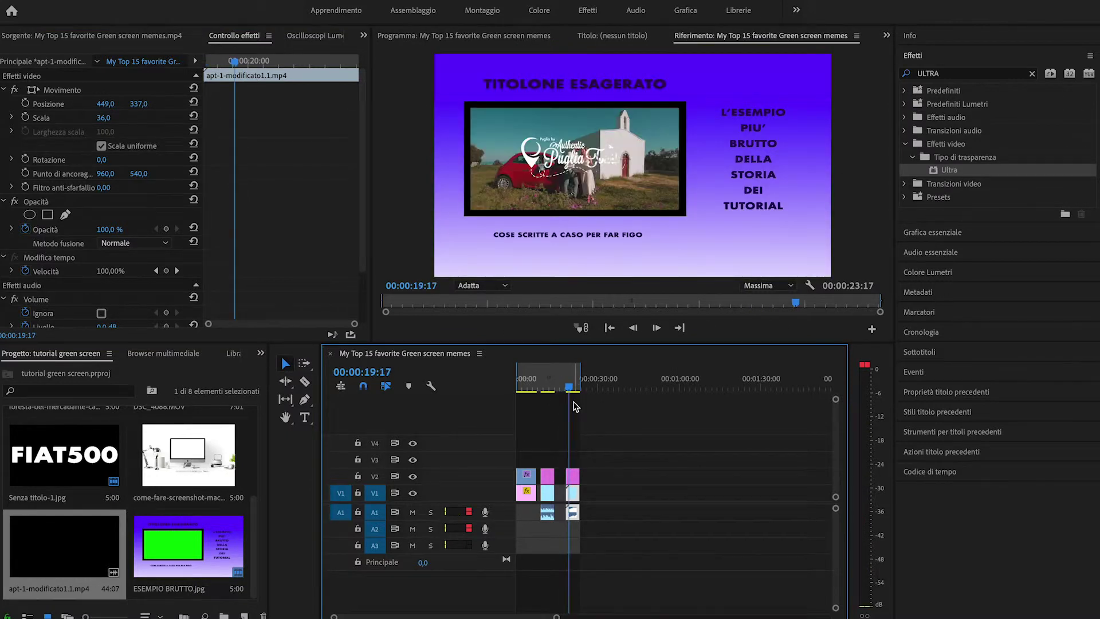
pyautogui.press('space')
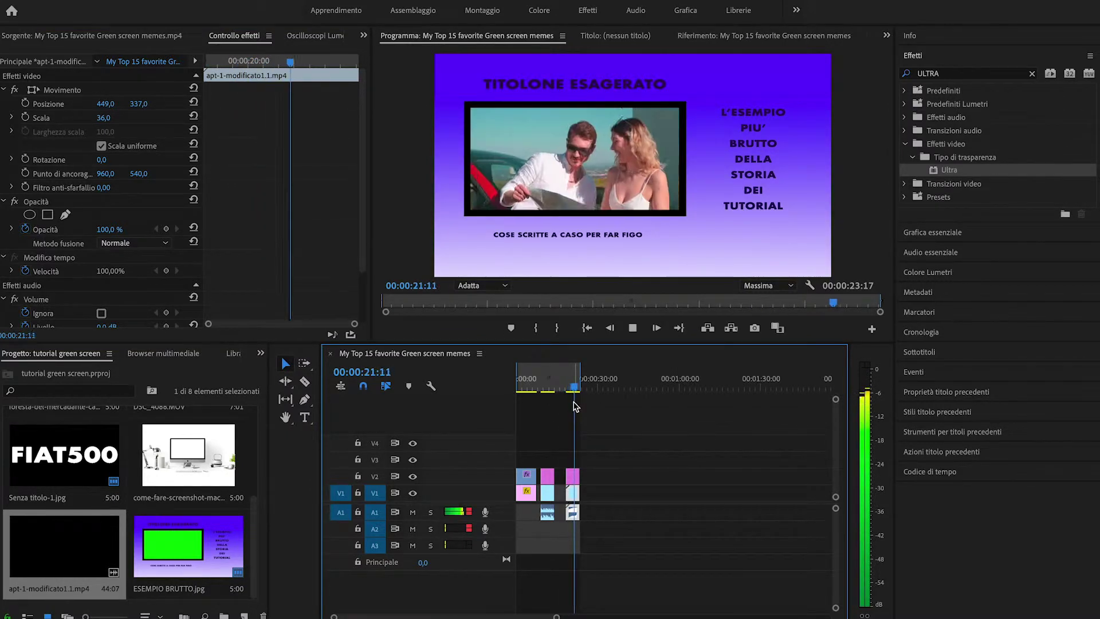
pyautogui.press('space')
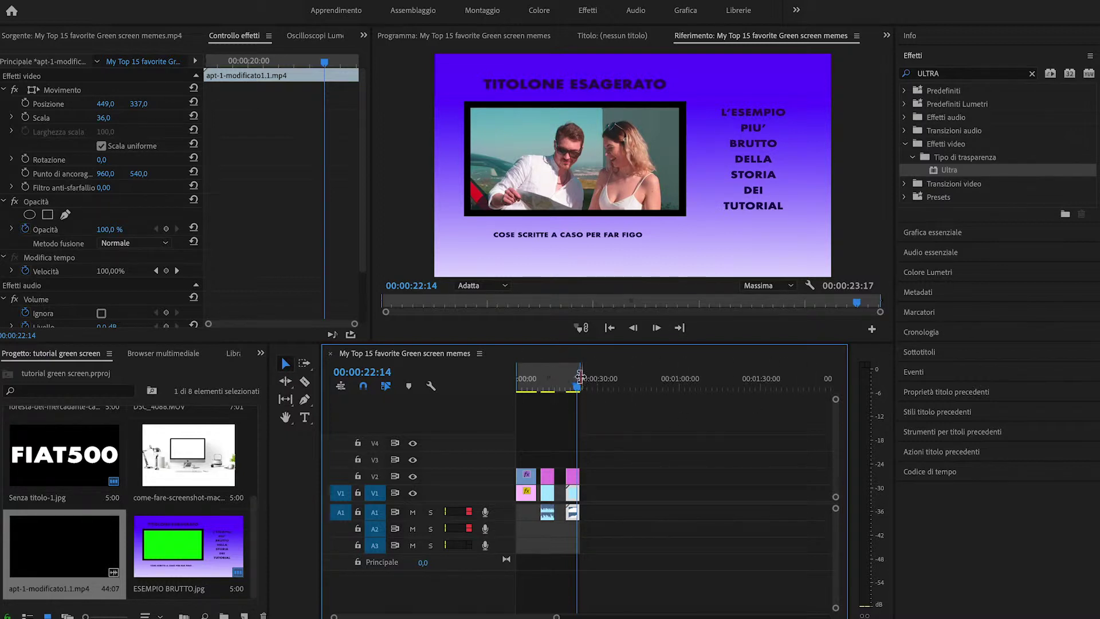
pyautogui.moveTo(581, 374); pyautogui.dragTo(702, 373)
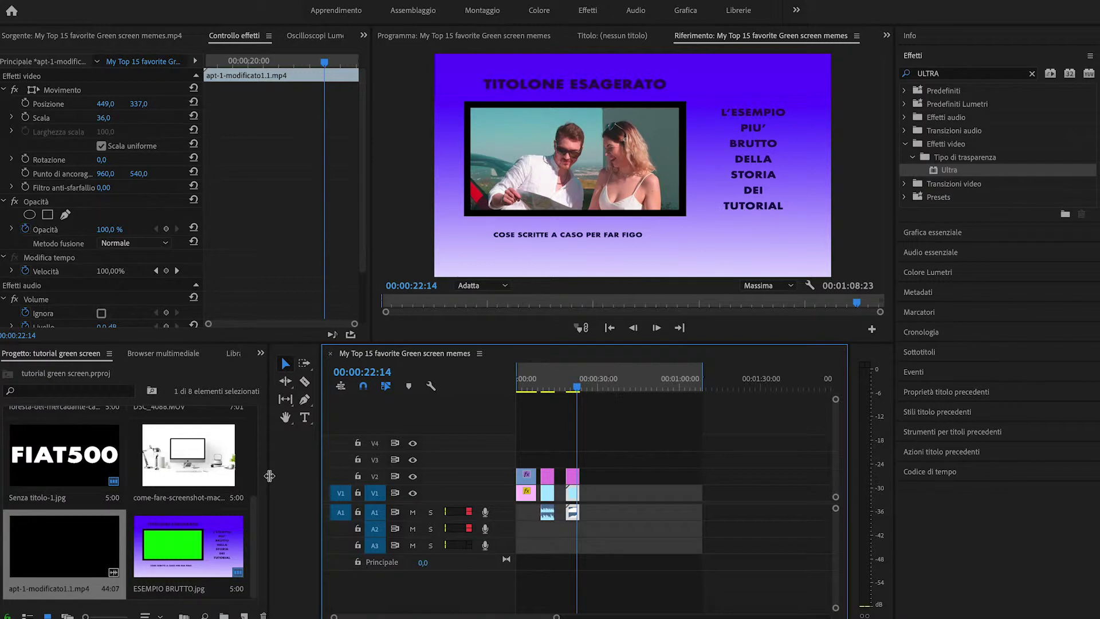
# Step: Add come-fare-screenshot-mac.png to V2 after the ESEMPIO BRUTTO composite, scaled to 70
pyautogui.moveTo(186, 472)
pyautogui.mouseDown()
pyautogui.moveTo(612, 482)
pyautogui.moveTo(598, 483)
pyautogui.mouseUp()
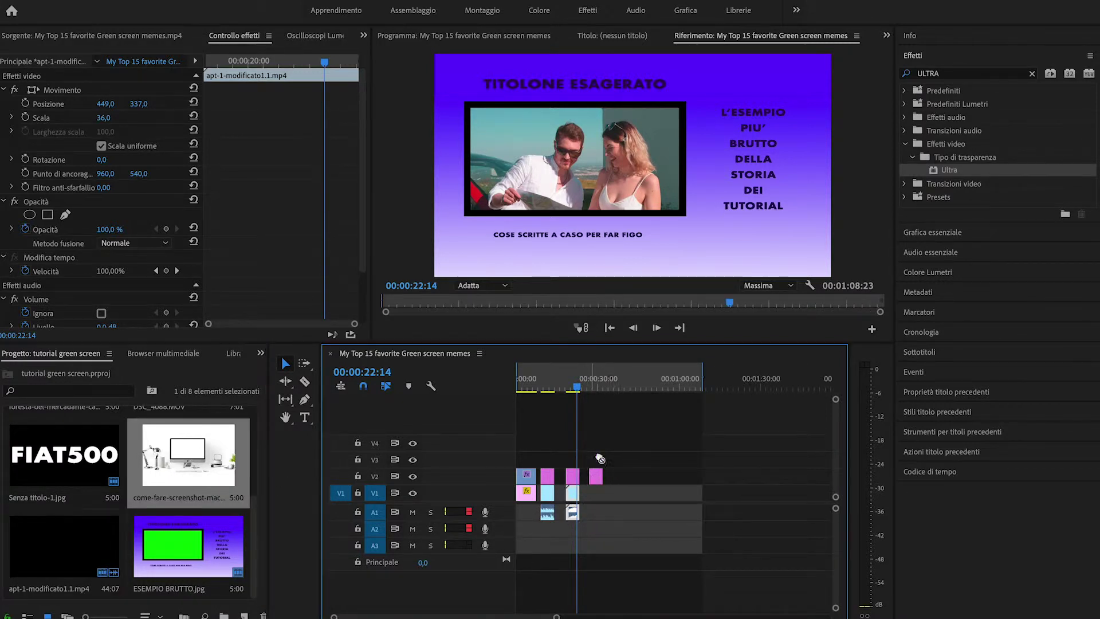
pyautogui.click(591, 390)
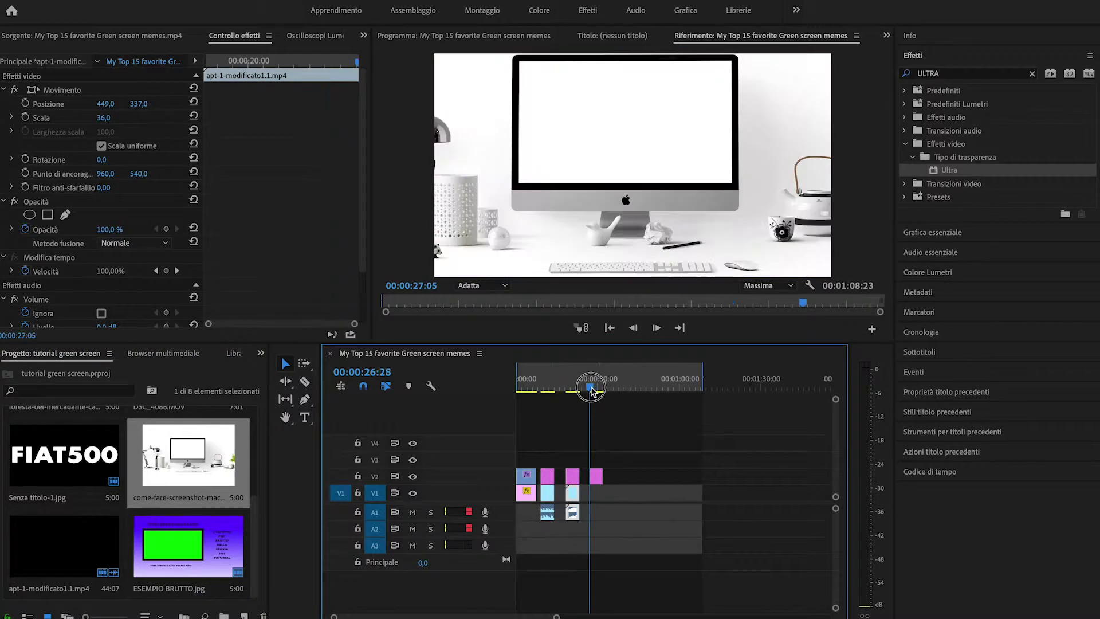
pyautogui.click(595, 476)
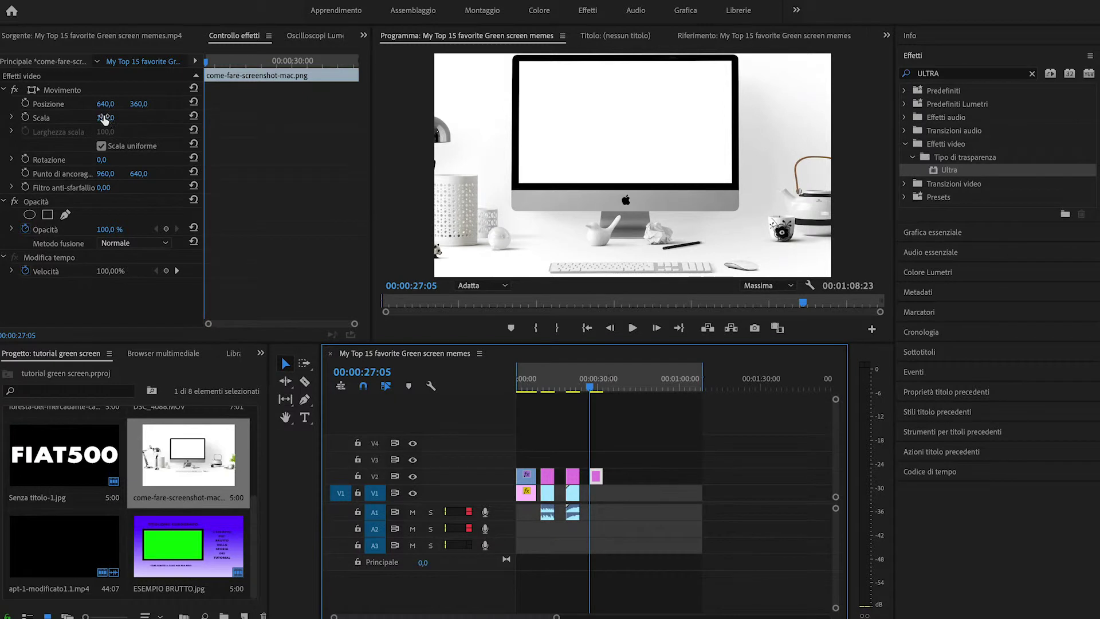
pyautogui.moveTo(105, 117)
pyautogui.mouseDown()
pyautogui.moveTo(84, 117)
pyautogui.moveTo(115, 119)
pyautogui.mouseUp()
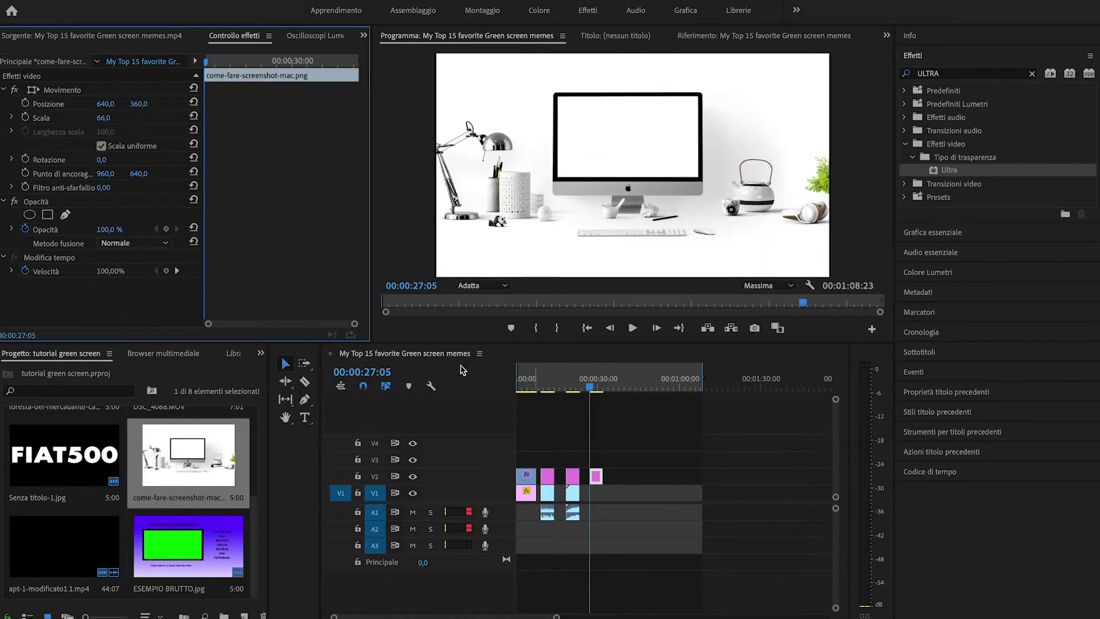
pyautogui.moveTo(103, 117); pyautogui.dragTo(112, 117)
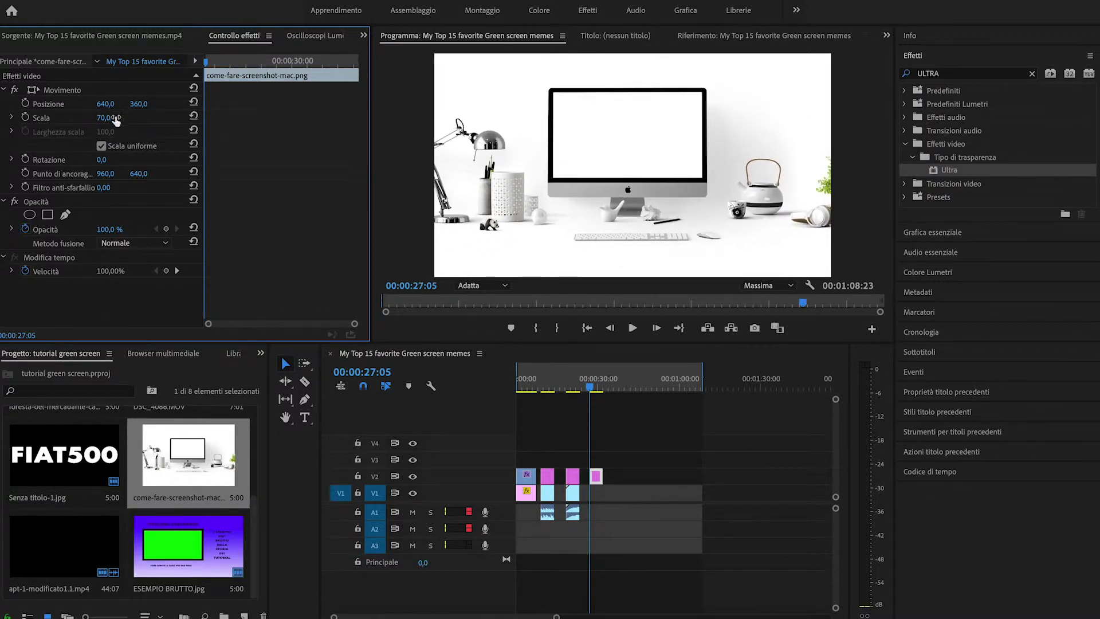
pyautogui.moveTo(593, 390); pyautogui.dragTo(594, 389)
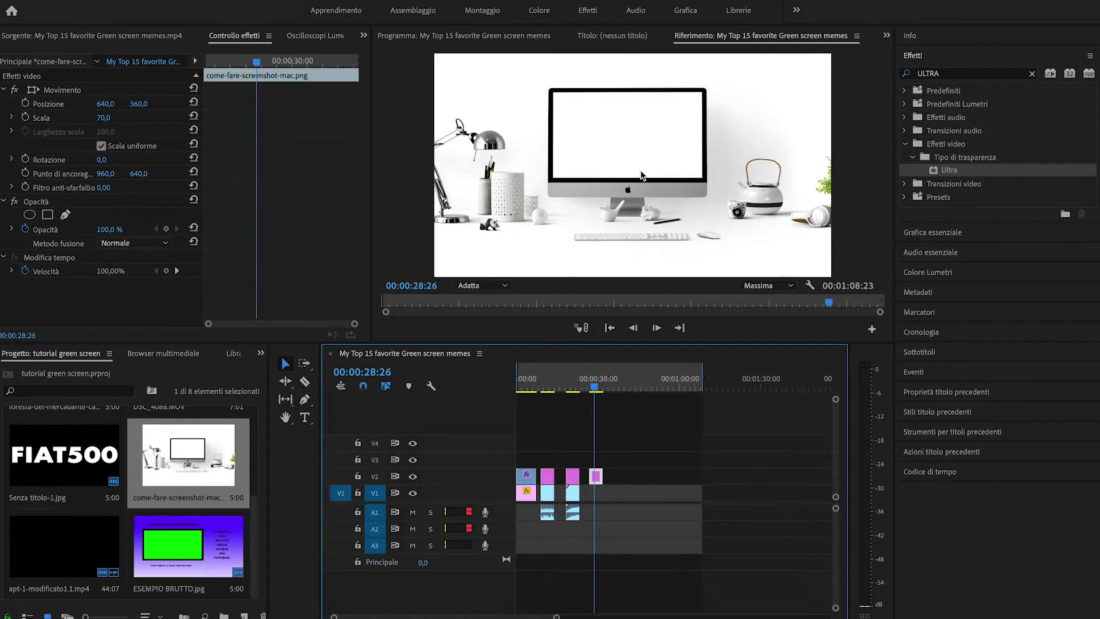
# Step: Apply Ultra key to the iMac image, reset its key colour, and put apt-1-modificato1.1.mp4 beneath
pyautogui.moveTo(965, 172); pyautogui.dragTo(596, 477)
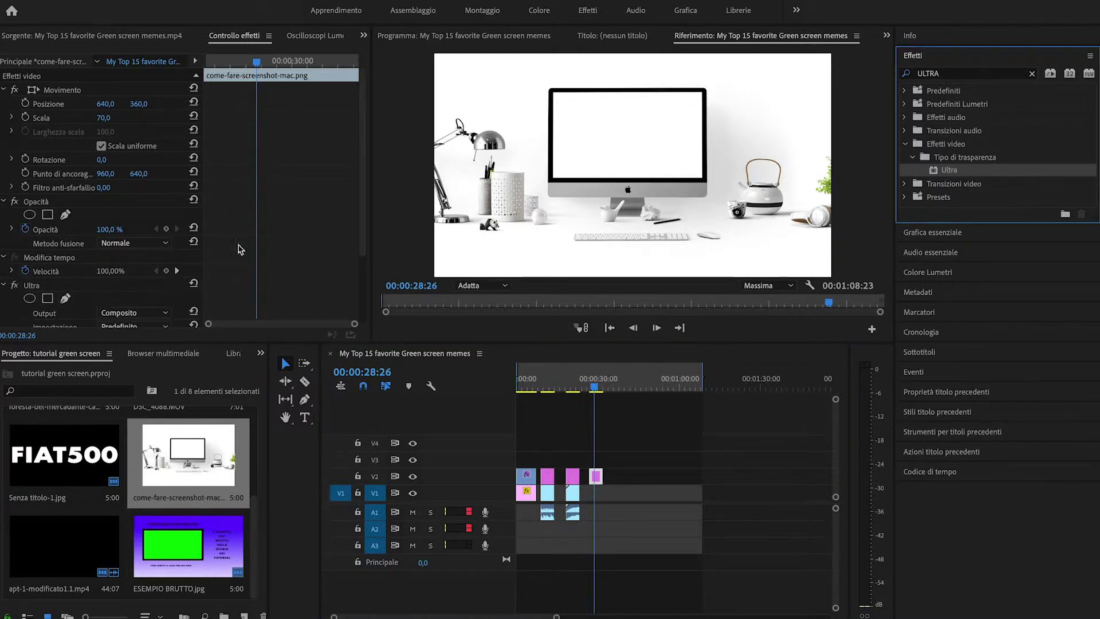
pyautogui.scroll(-3, 223, 275)
pyautogui.click(119, 256)
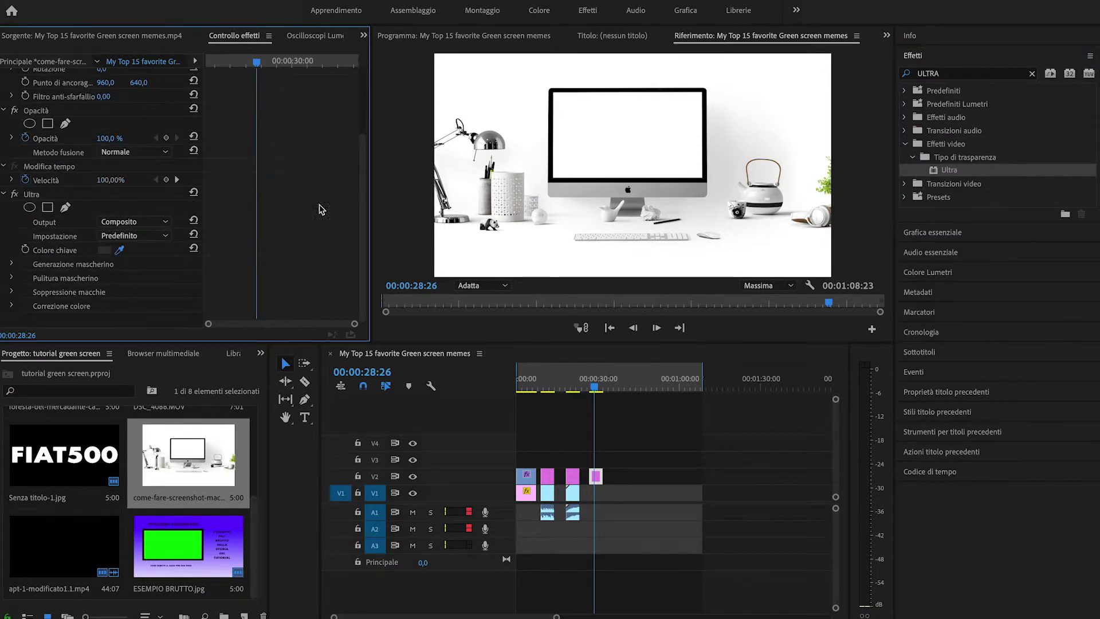
pyautogui.click(606, 129)
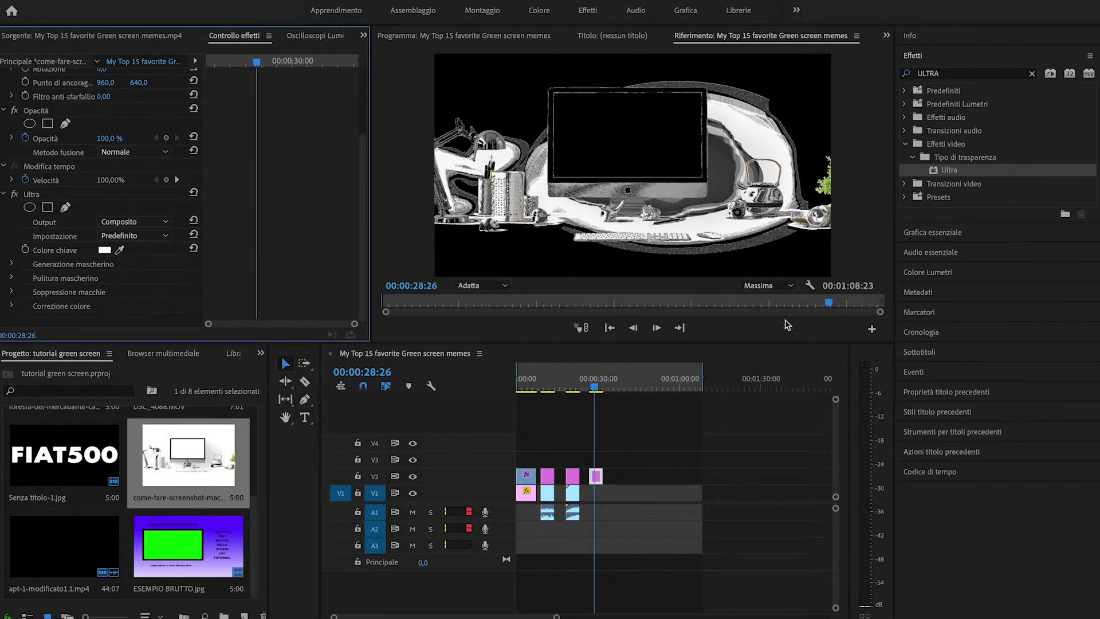
pyautogui.click(588, 214)
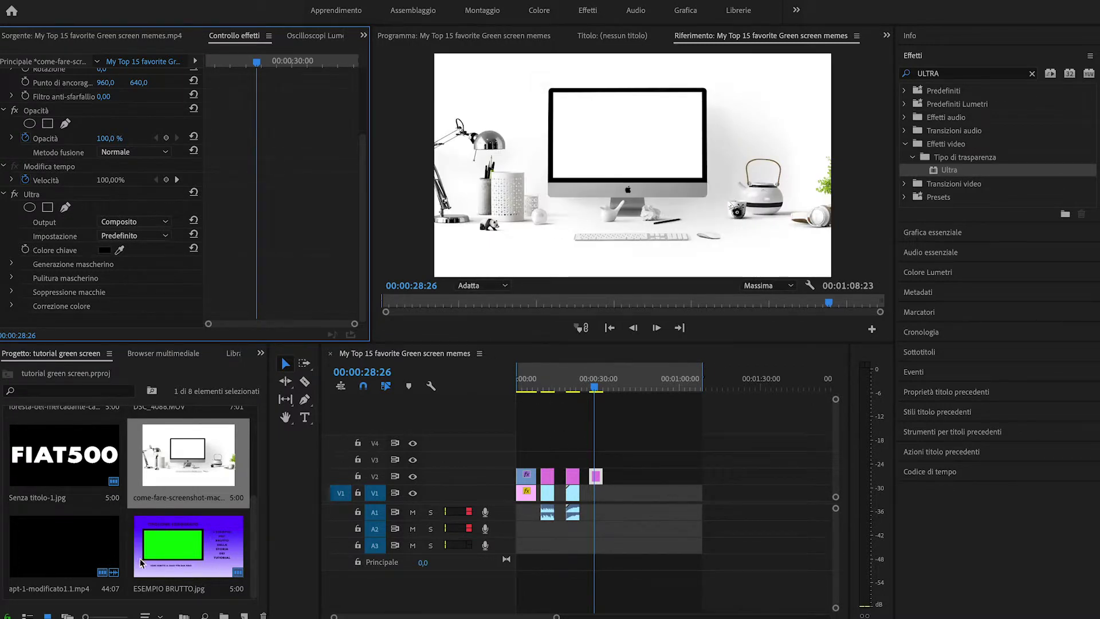
pyautogui.moveTo(97, 547); pyautogui.dragTo(594, 509)
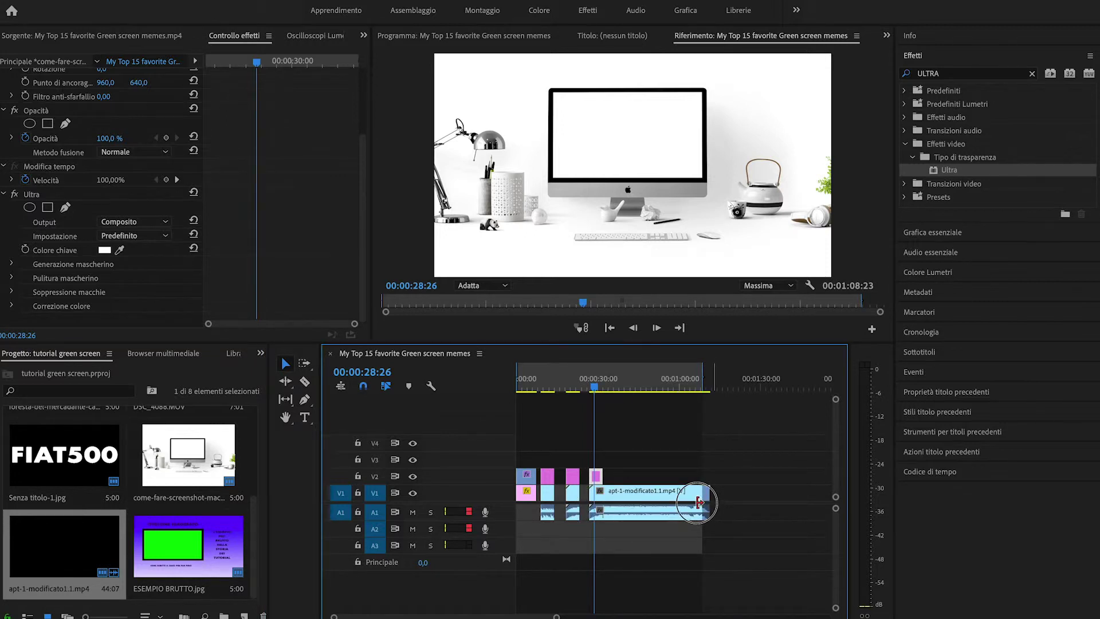
# Step: Trim apt-1-modificato1.1.mp4 to end with the iMac image and zoom the monitor to 200%
pyautogui.moveTo(698, 503); pyautogui.dragTo(602, 504)
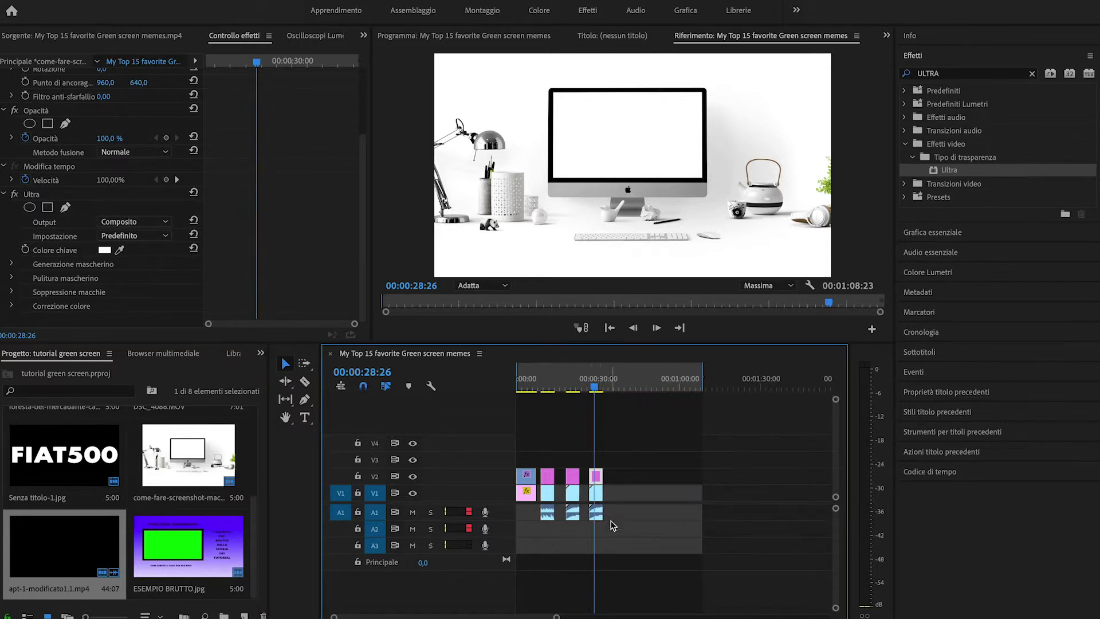
pyautogui.moveTo(594, 387); pyautogui.dragTo(593, 391)
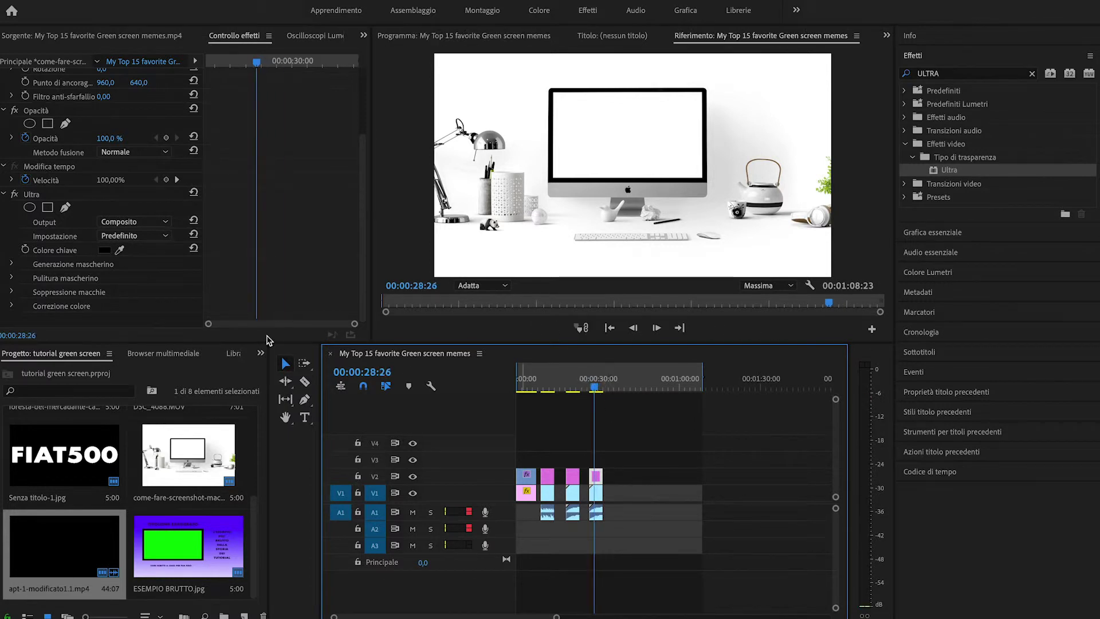
pyautogui.click(503, 285)
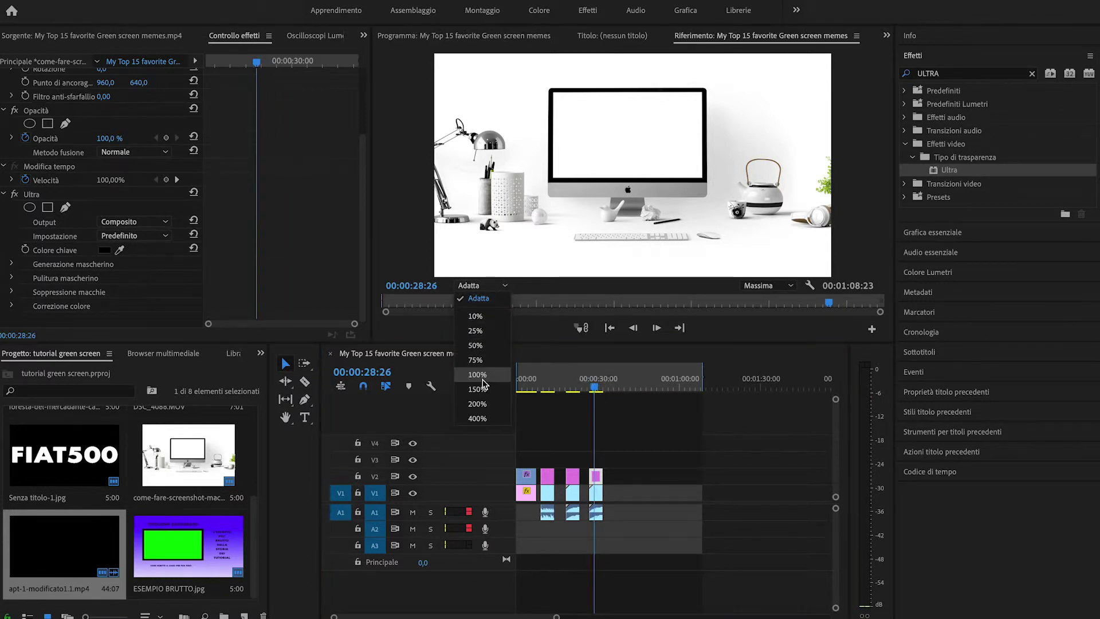
pyautogui.click(477, 404)
pyautogui.moveTo(878, 187); pyautogui.dragTo(879, 153)
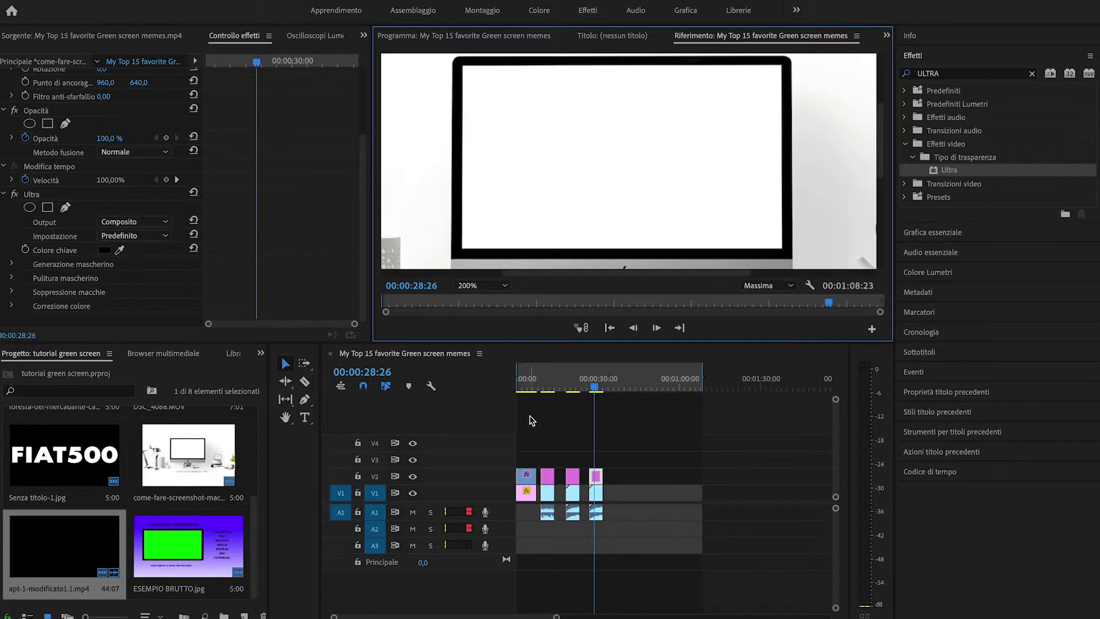
# Step: Delete the Ultra Key effect from the iMac image clip on V2
pyautogui.click(596, 479)
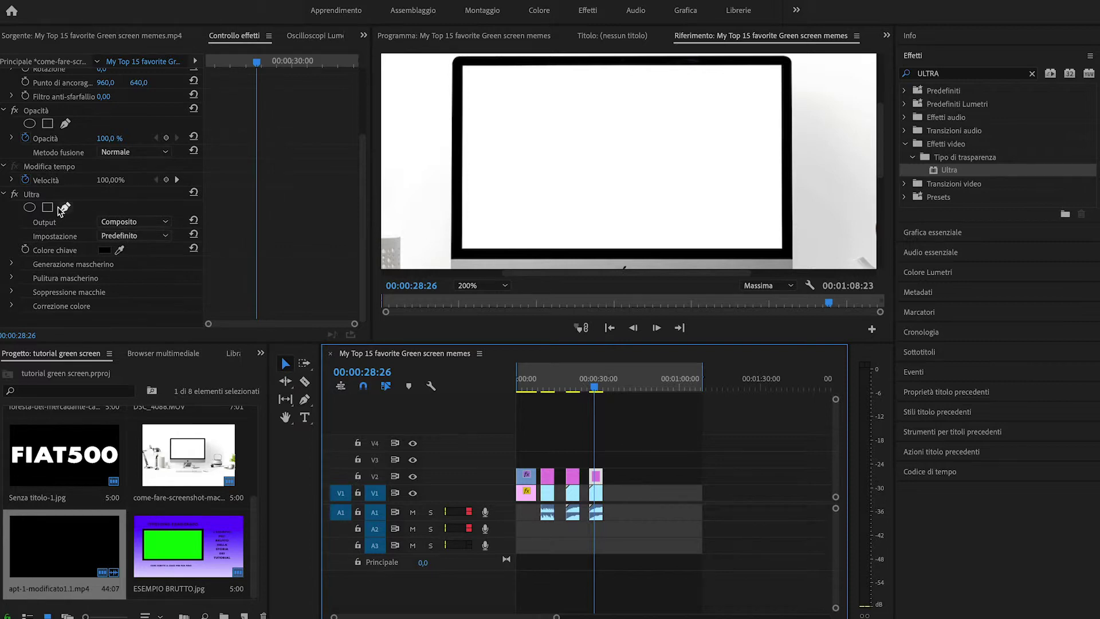
pyautogui.click(31, 194)
pyautogui.press('Delete')
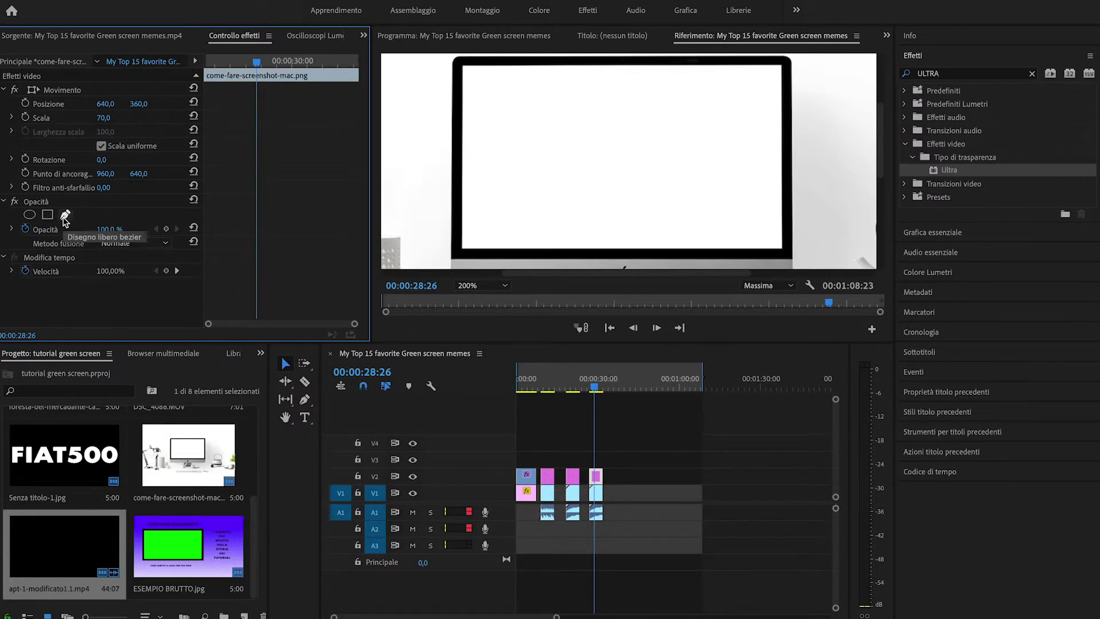
# Step: Start a pen opacity mask on the iMac image and zoom the program view to 200%
pyautogui.click(65, 216)
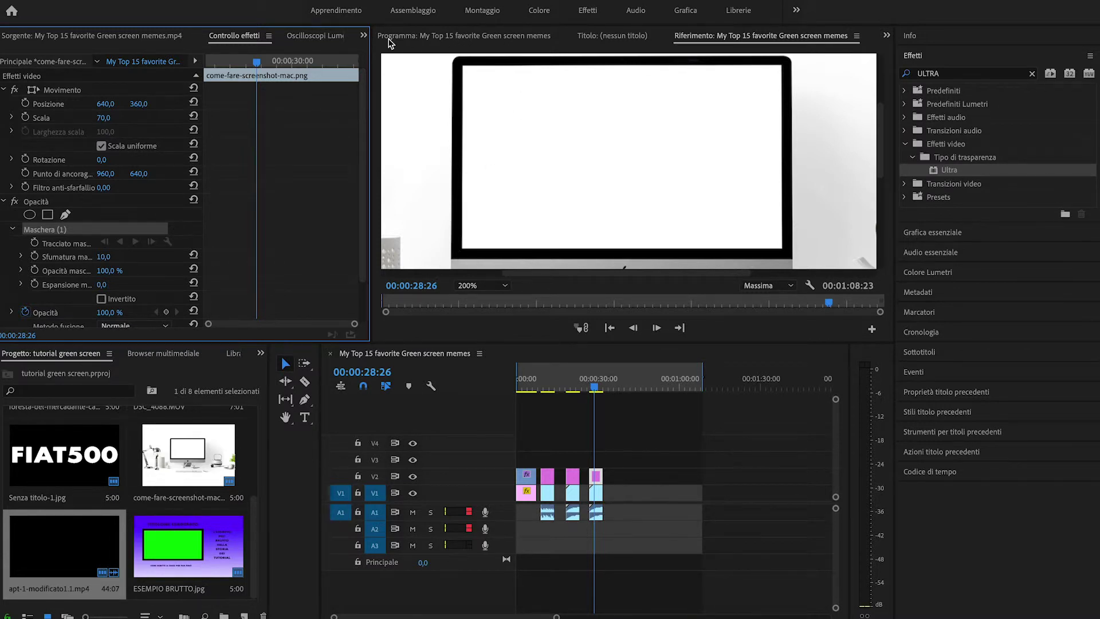
pyautogui.click(410, 38)
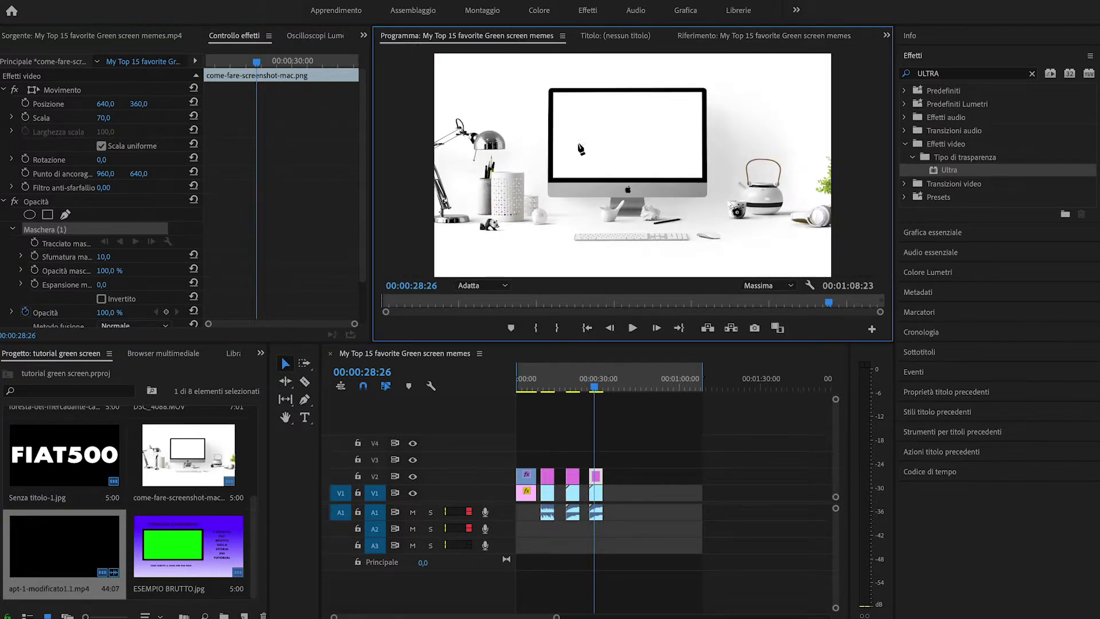
pyautogui.click(505, 285)
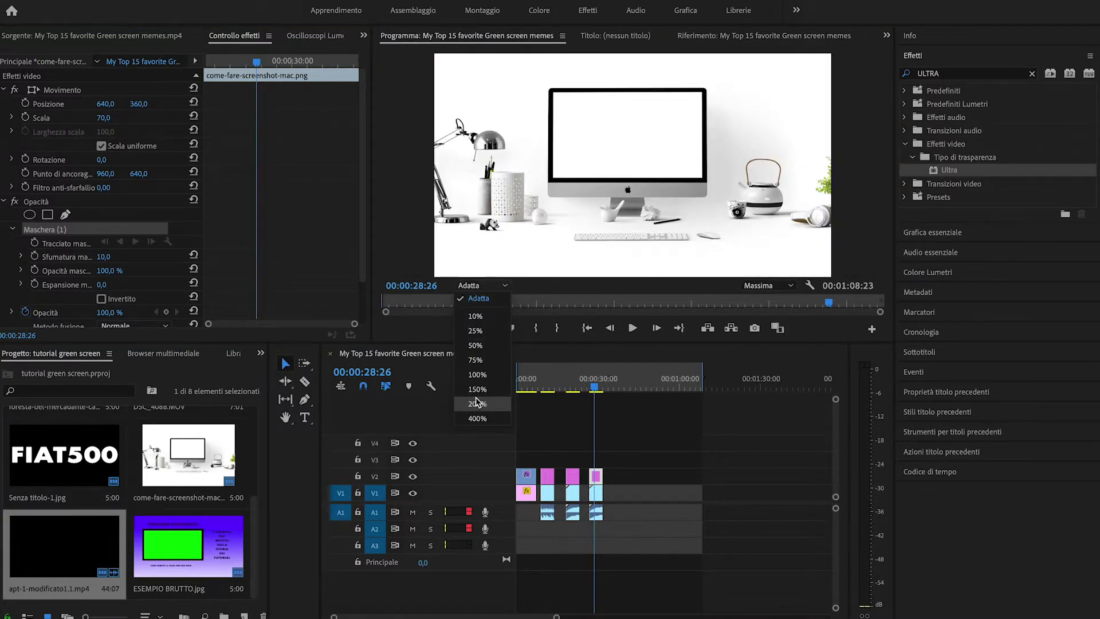
pyautogui.click(478, 404)
pyautogui.moveTo(881, 195); pyautogui.dragTo(880, 166)
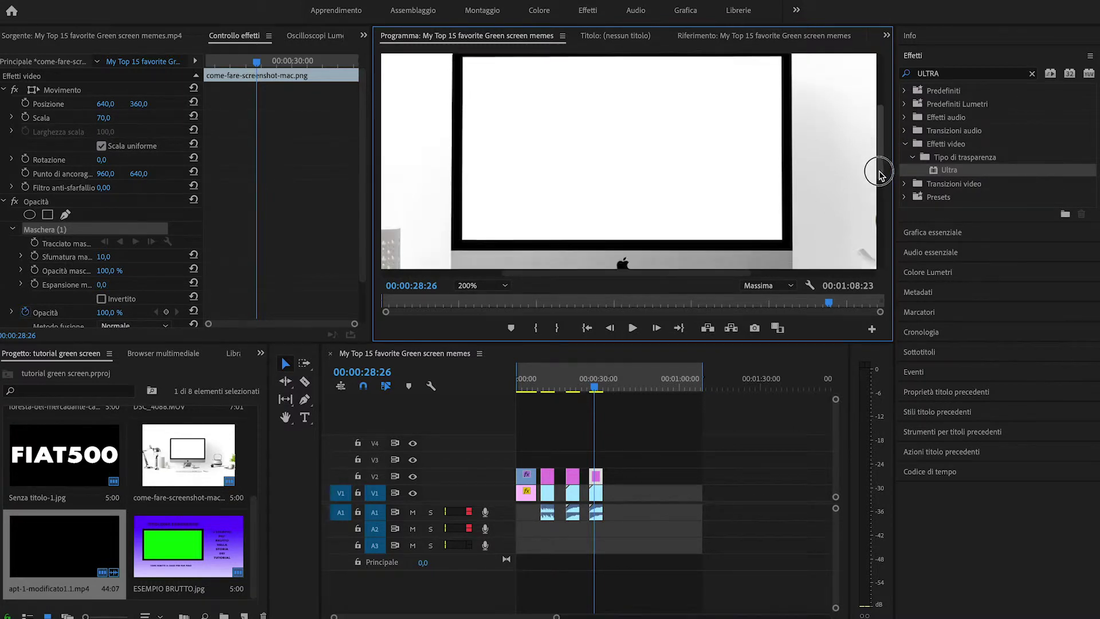
# Step: Trace and close the mask on the iMac screen's four corners, then fit the frame in the monitor
pyautogui.click(459, 253)
pyautogui.click(783, 254)
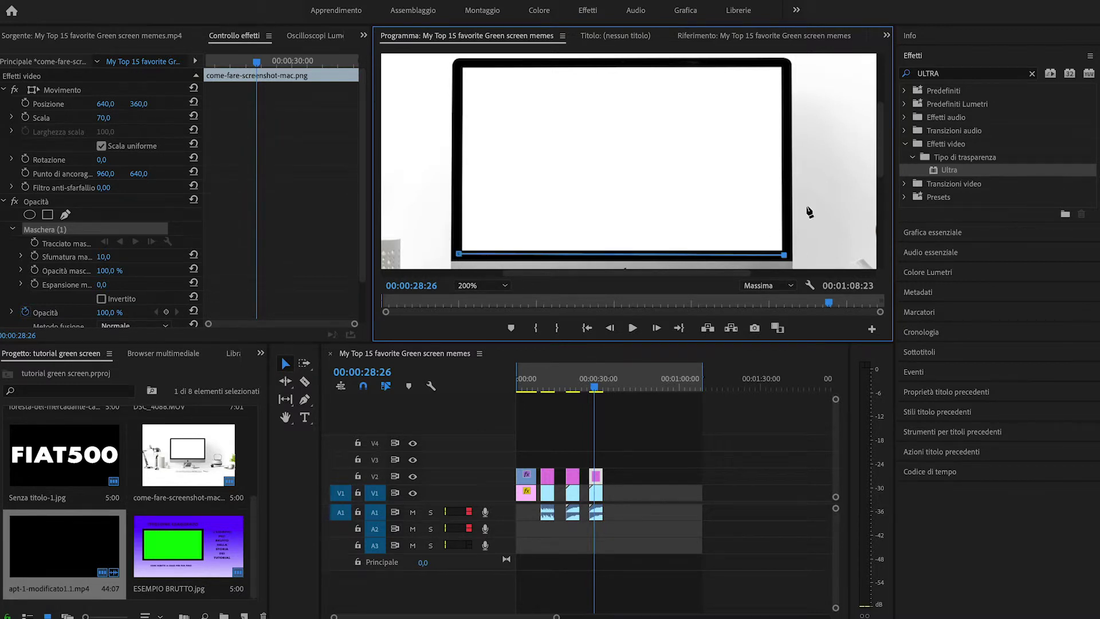
pyautogui.click(785, 63)
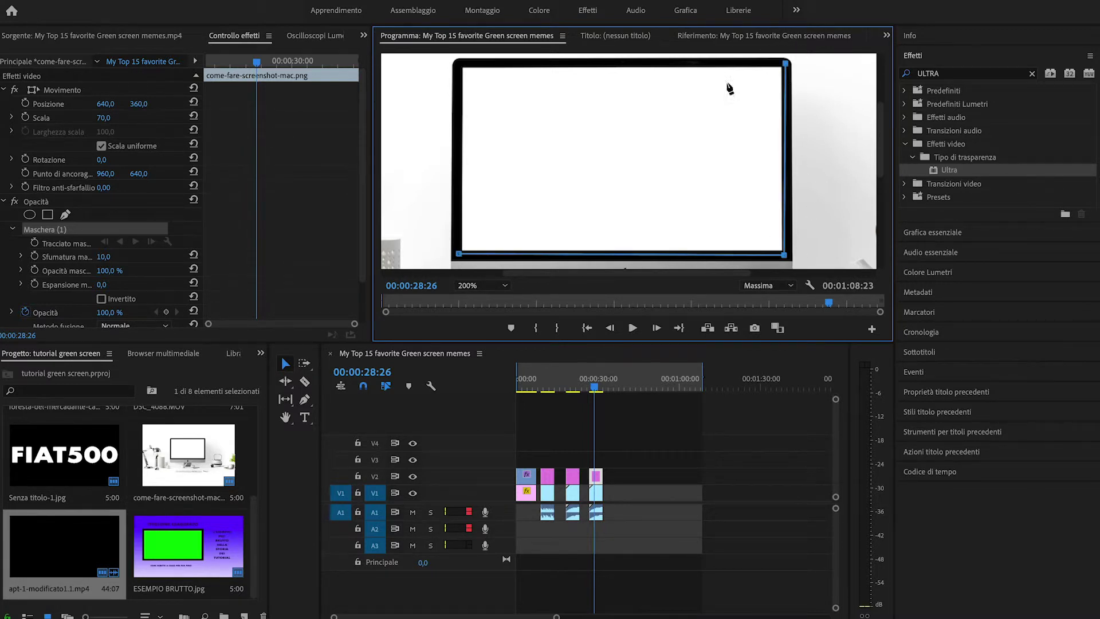
pyautogui.click(459, 66)
pyautogui.click(459, 253)
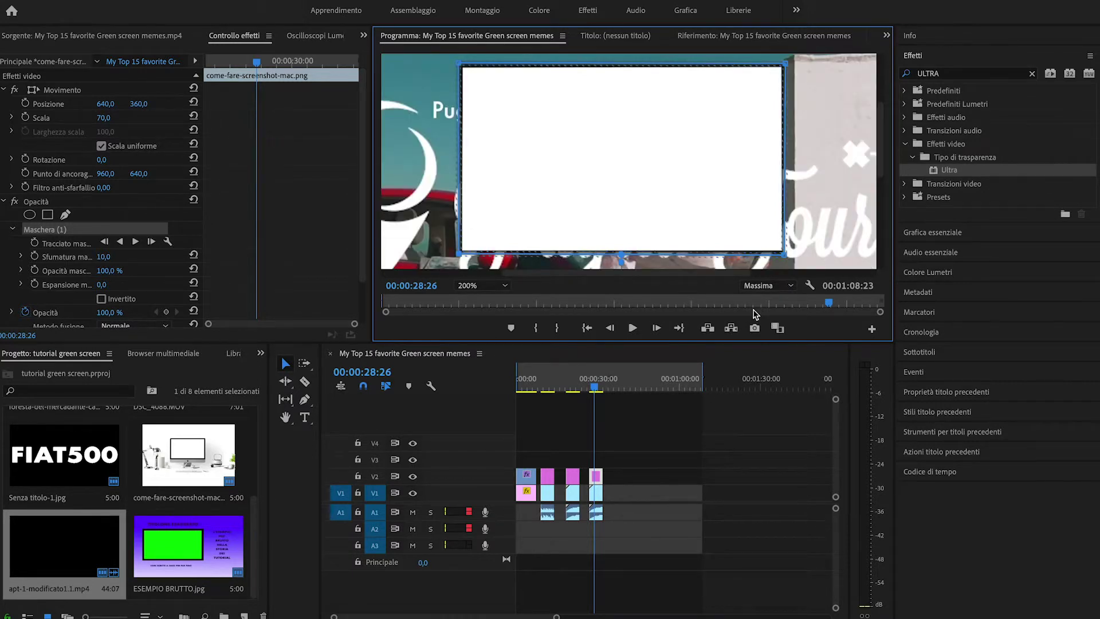
pyautogui.click(505, 286)
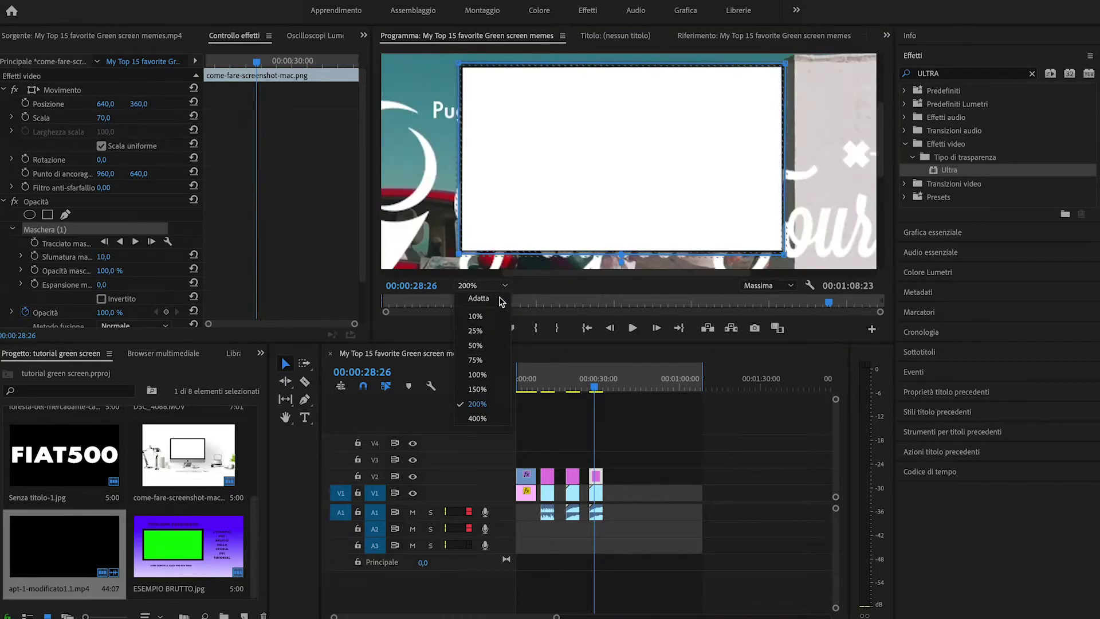
pyautogui.click(478, 299)
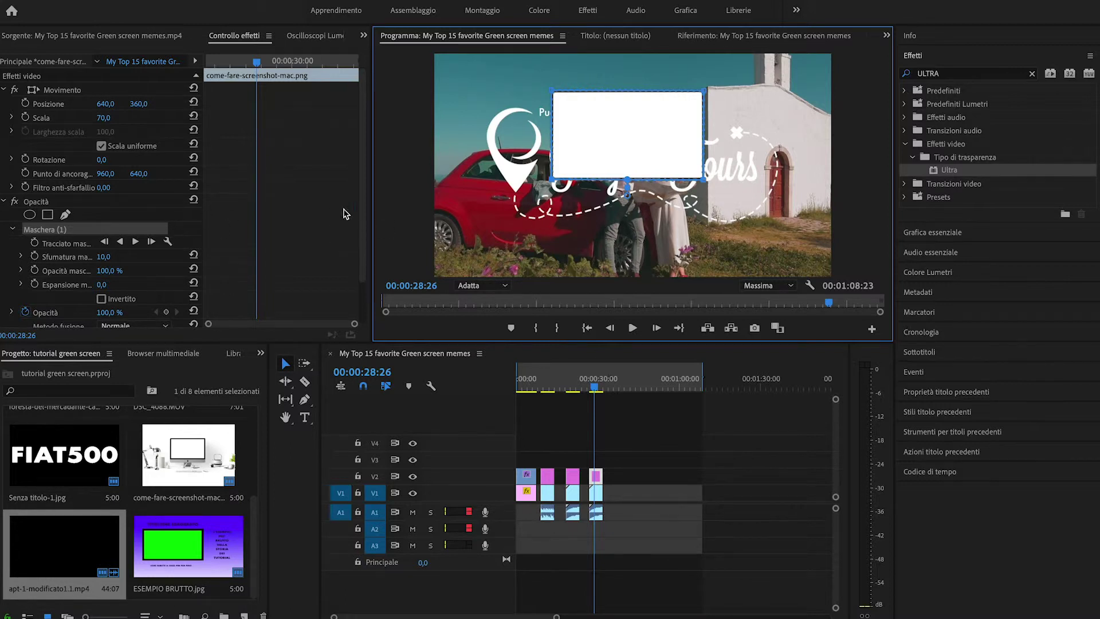
pyautogui.scroll(-3, 350, 212)
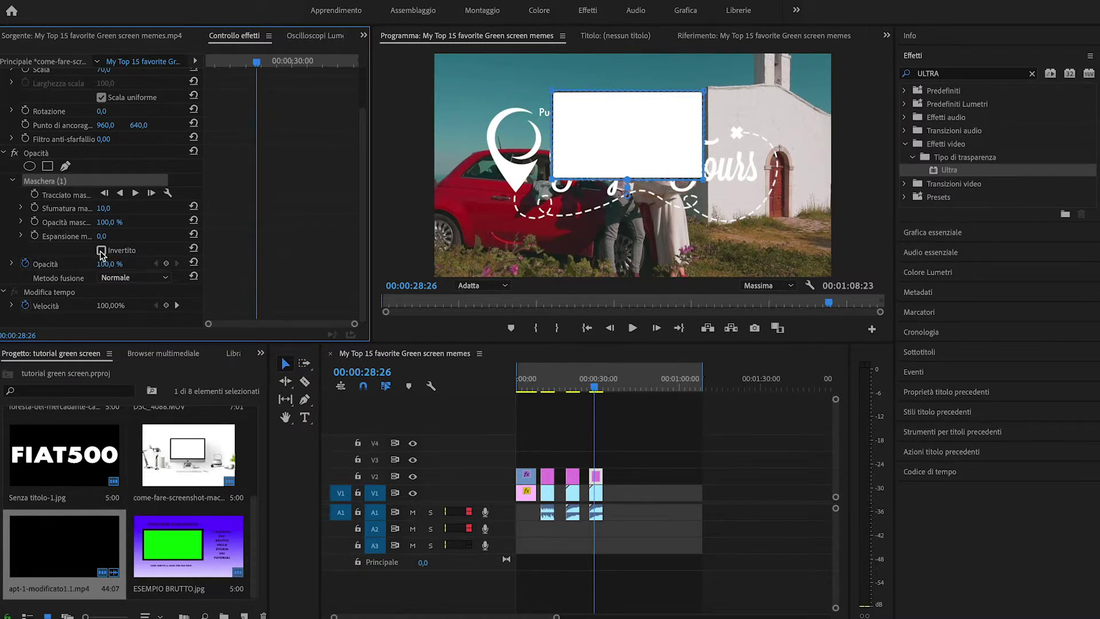
# Step: Tick Invertito under Maschera (1) so the car footage fills the iMac screen
pyautogui.click(102, 250)
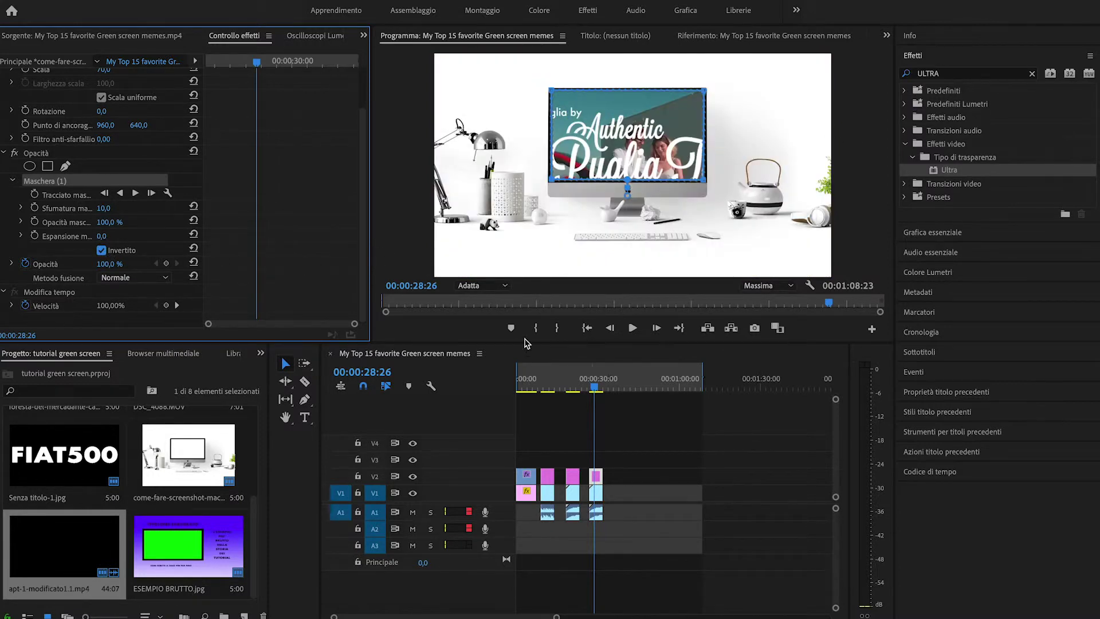
pyautogui.click(597, 394)
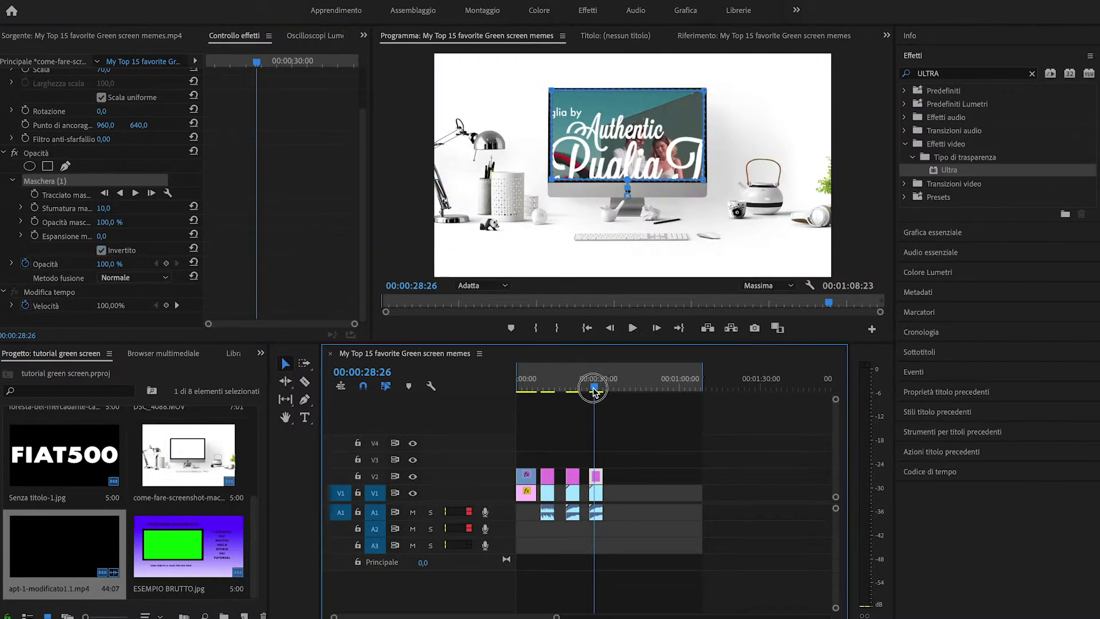
# Step: Play the composite, set the Riferimento monitor to Adatta, and move the playhead back a few frames
pyautogui.press('space')
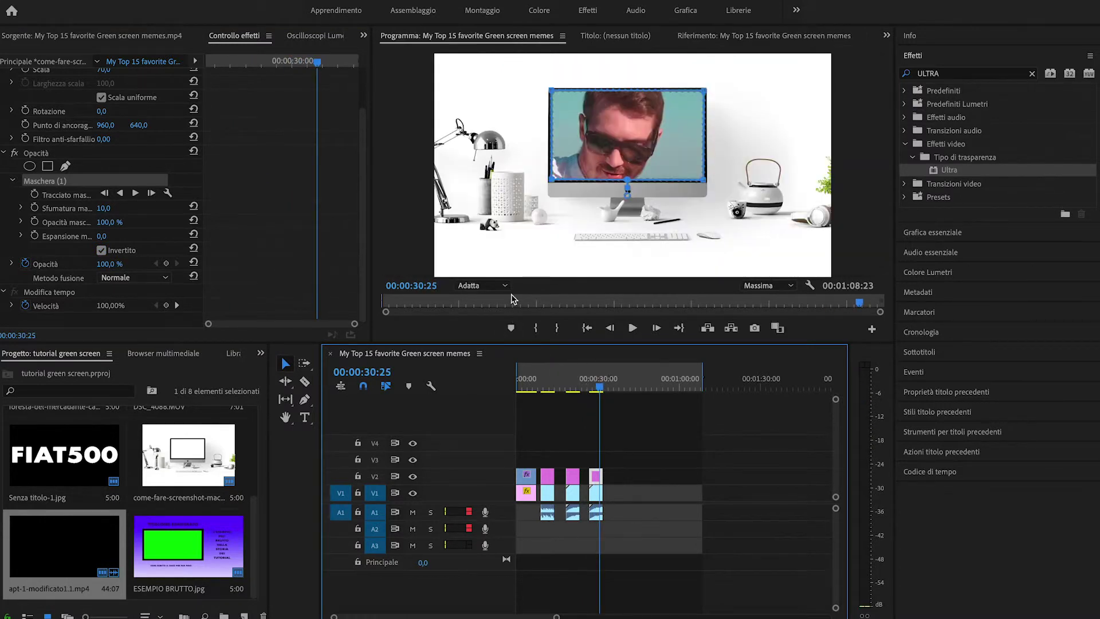
pyautogui.click(505, 287)
pyautogui.click(488, 300)
pyautogui.click(730, 42)
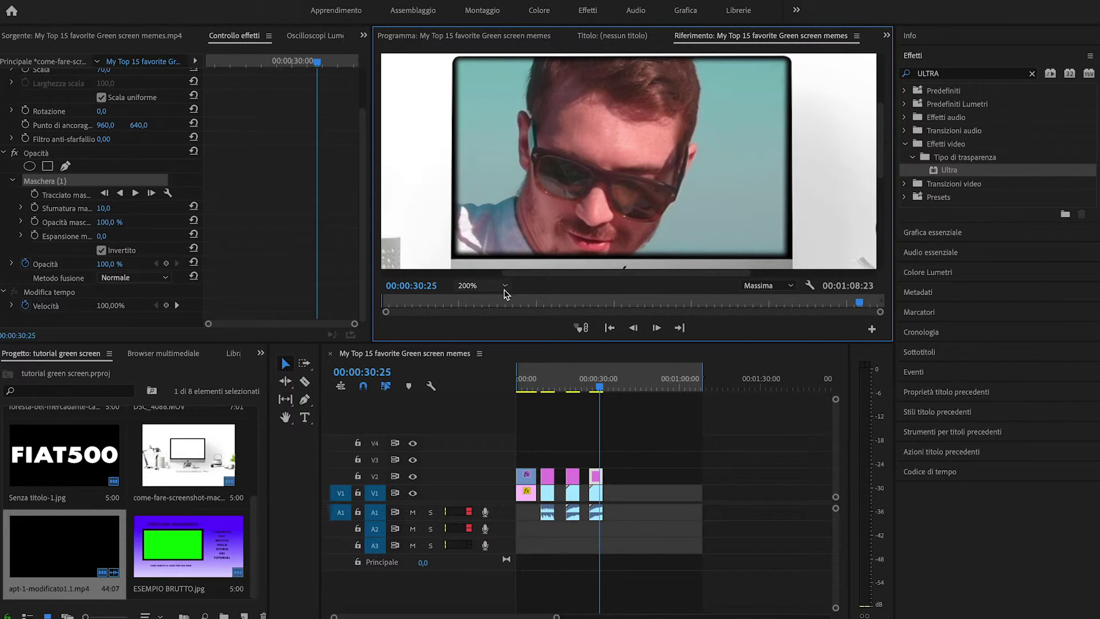
pyautogui.click(505, 287)
pyautogui.click(481, 299)
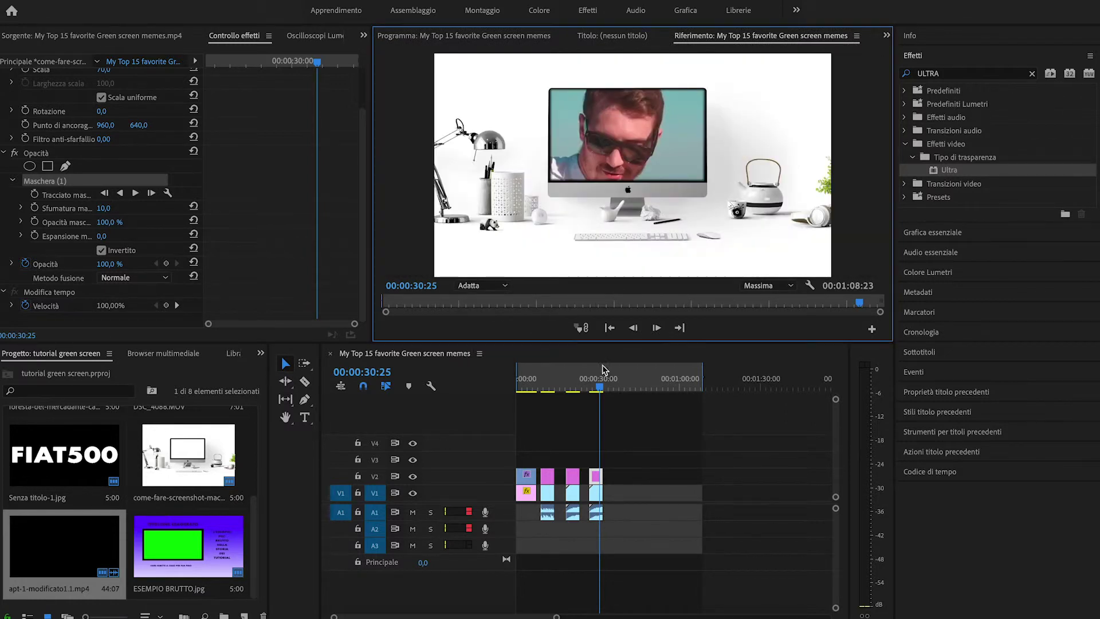
pyautogui.moveTo(603, 393); pyautogui.dragTo(595, 506)
pyautogui.click(601, 503)
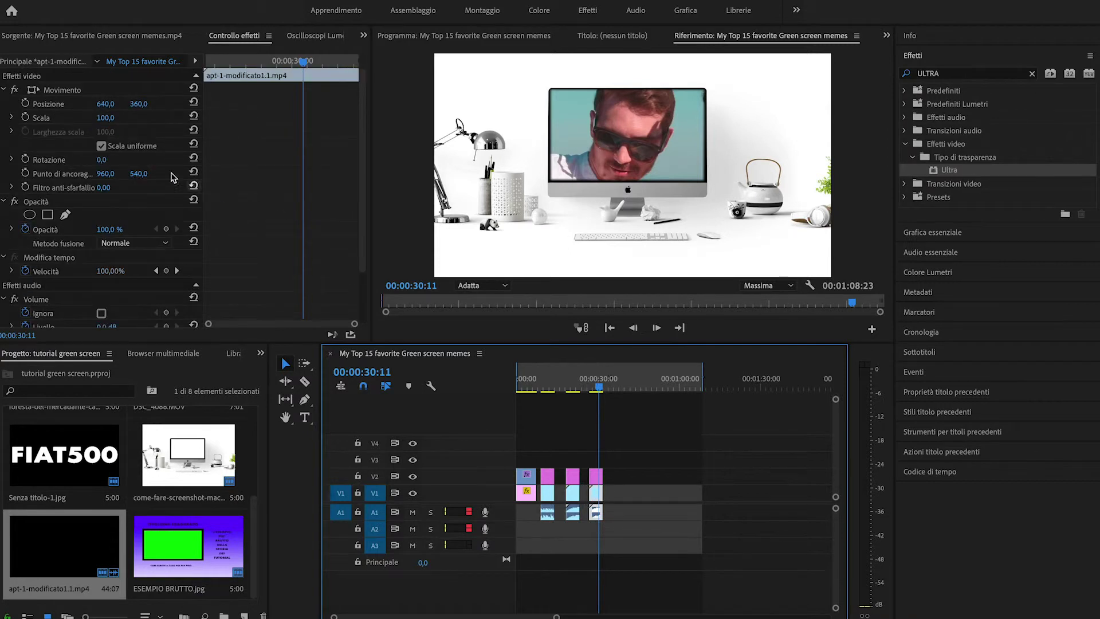
# Step: Scale the couple-and-car clip to 27 and position it at 625, 258 inside the iMac screen
pyautogui.moveTo(106, 123)
pyautogui.mouseDown()
pyautogui.moveTo(63, 123)
pyautogui.moveTo(101, 118)
pyautogui.mouseUp()
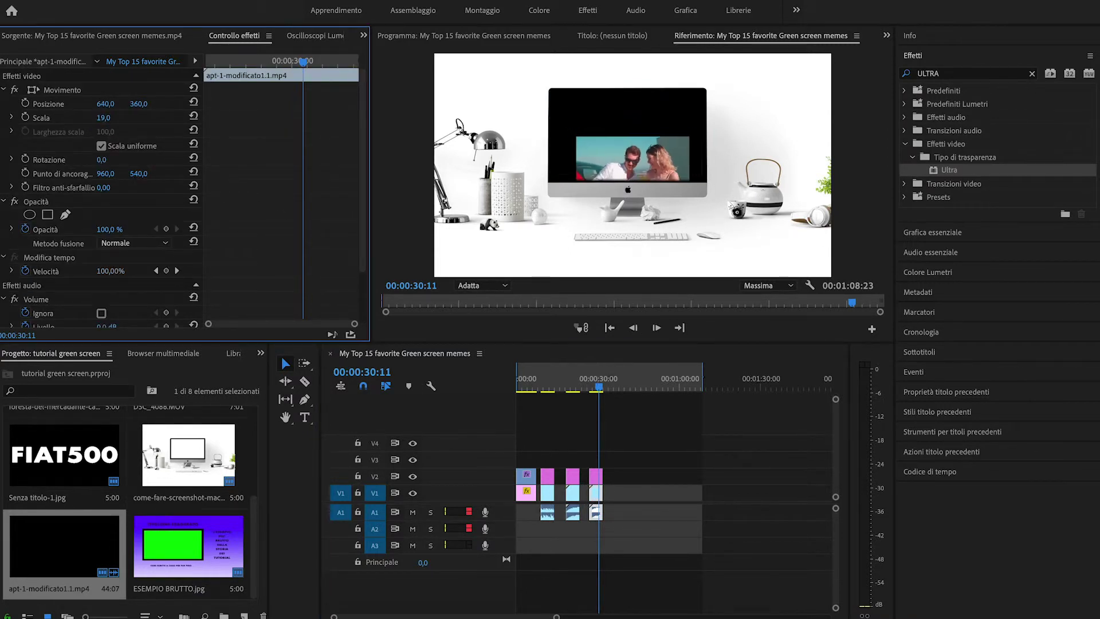
pyautogui.moveTo(138, 104); pyautogui.dragTo(110, 111)
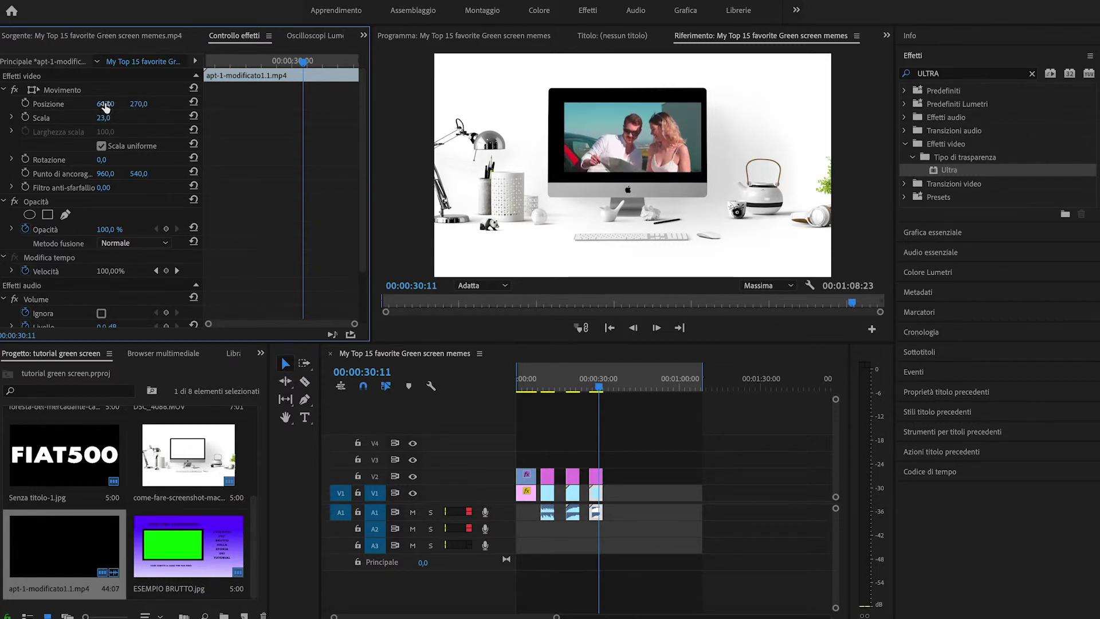
pyautogui.moveTo(105, 103); pyautogui.dragTo(100, 104)
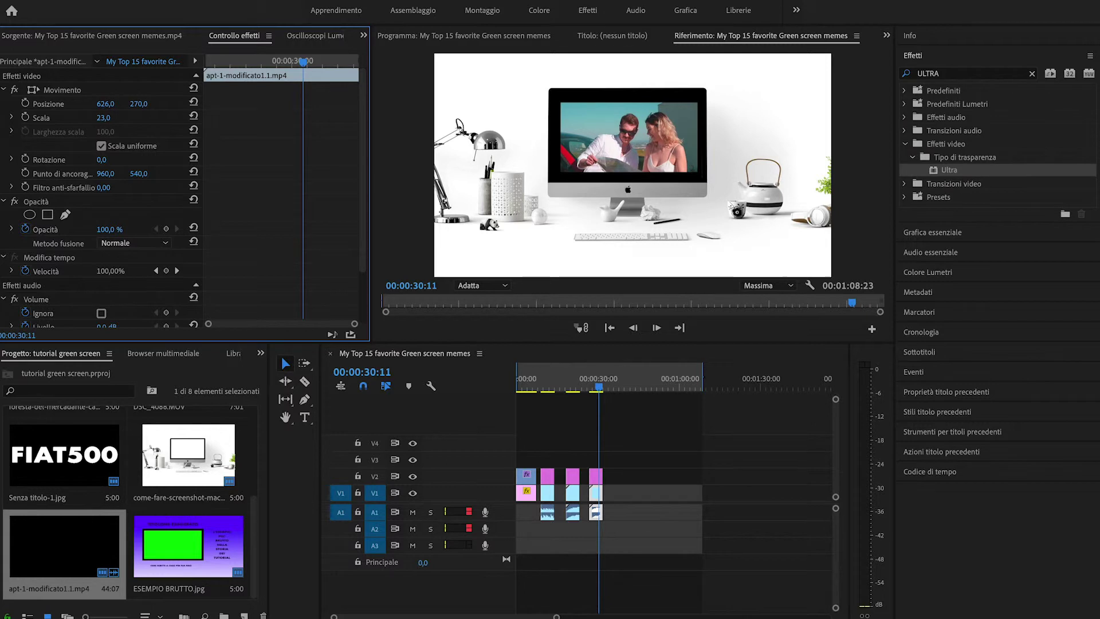
pyautogui.moveTo(139, 103); pyautogui.dragTo(113, 118)
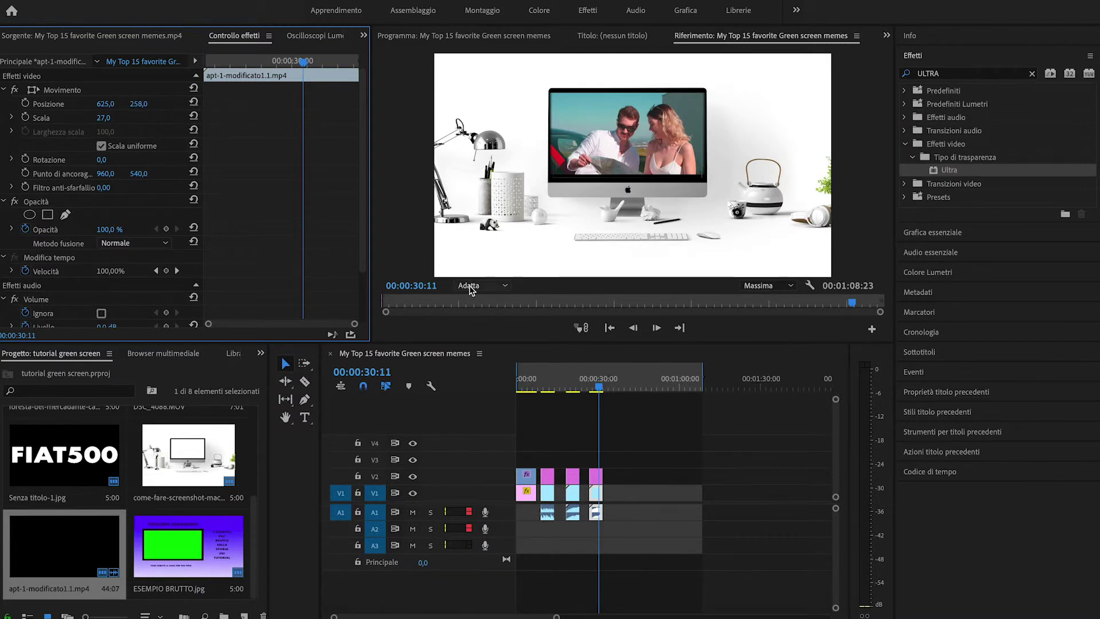
pyautogui.click(506, 286)
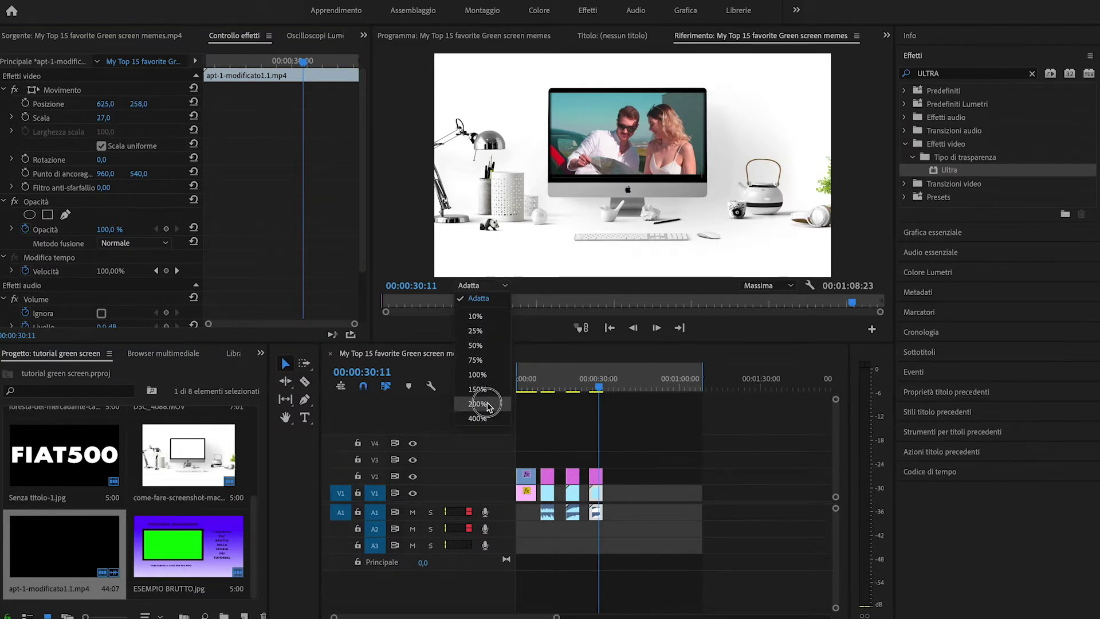
# Step: Zoom the monitor to 200% on the iMac screen and select the come-fare-screenshot-mac.png clip on V2
pyautogui.click(477, 404)
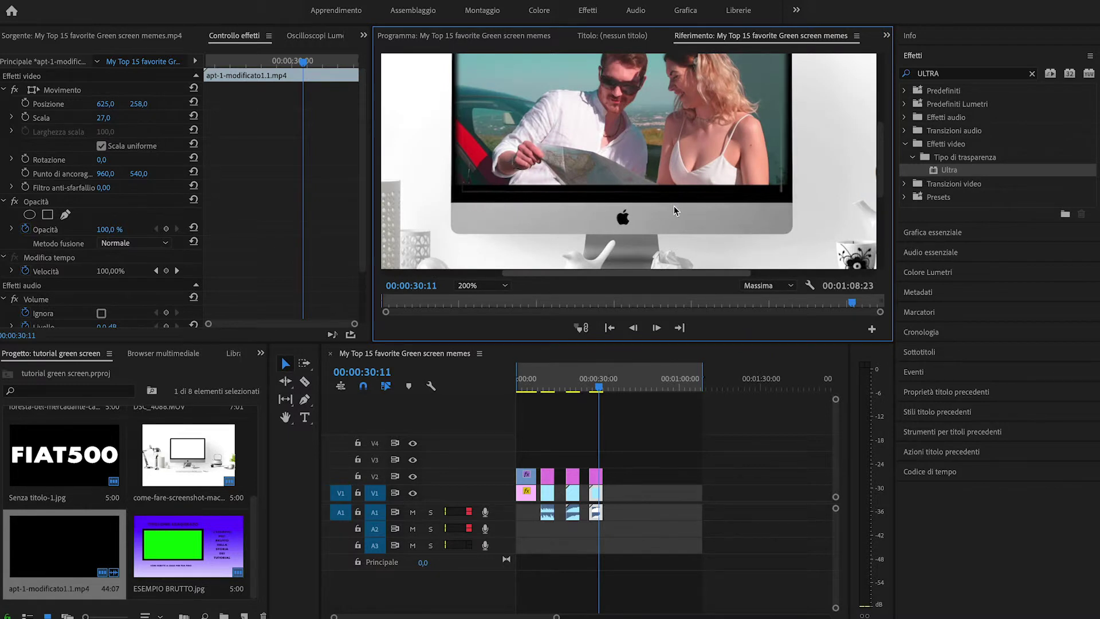
pyautogui.moveTo(882, 195); pyautogui.dragTo(881, 178)
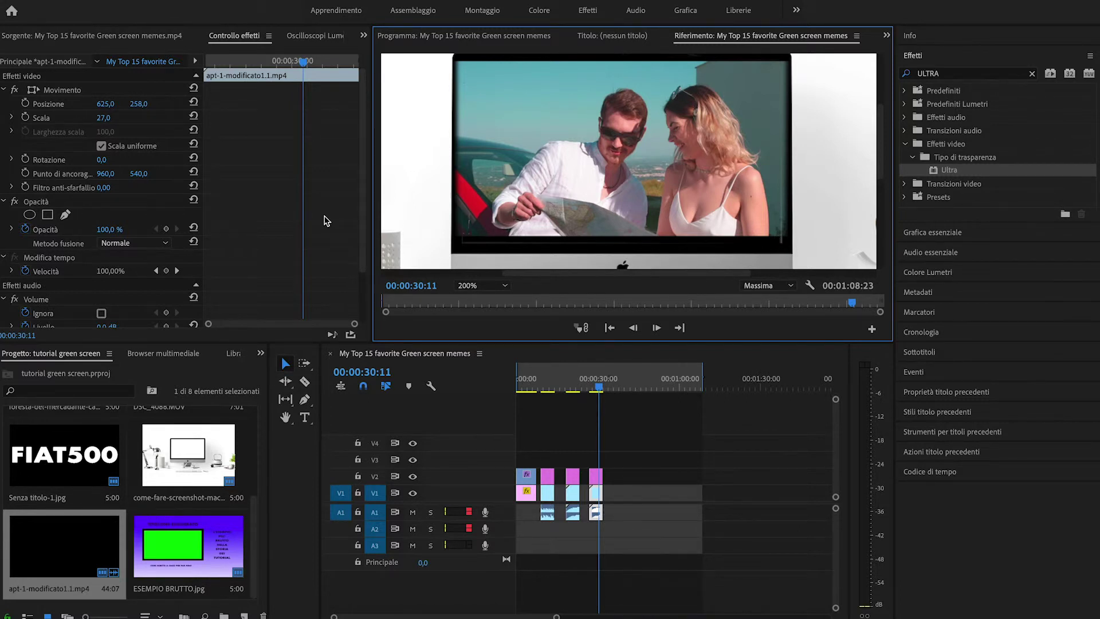
pyautogui.moveTo(362, 189)
pyautogui.mouseDown()
pyautogui.moveTo(377, 226)
pyautogui.moveTo(380, 216)
pyautogui.mouseUp()
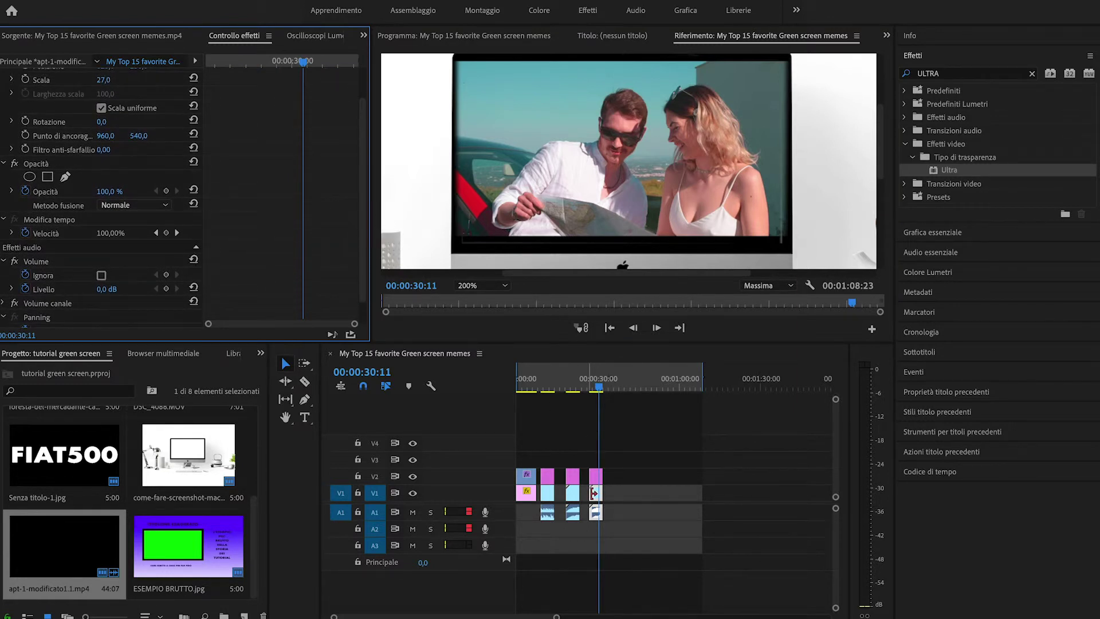
pyautogui.click(595, 480)
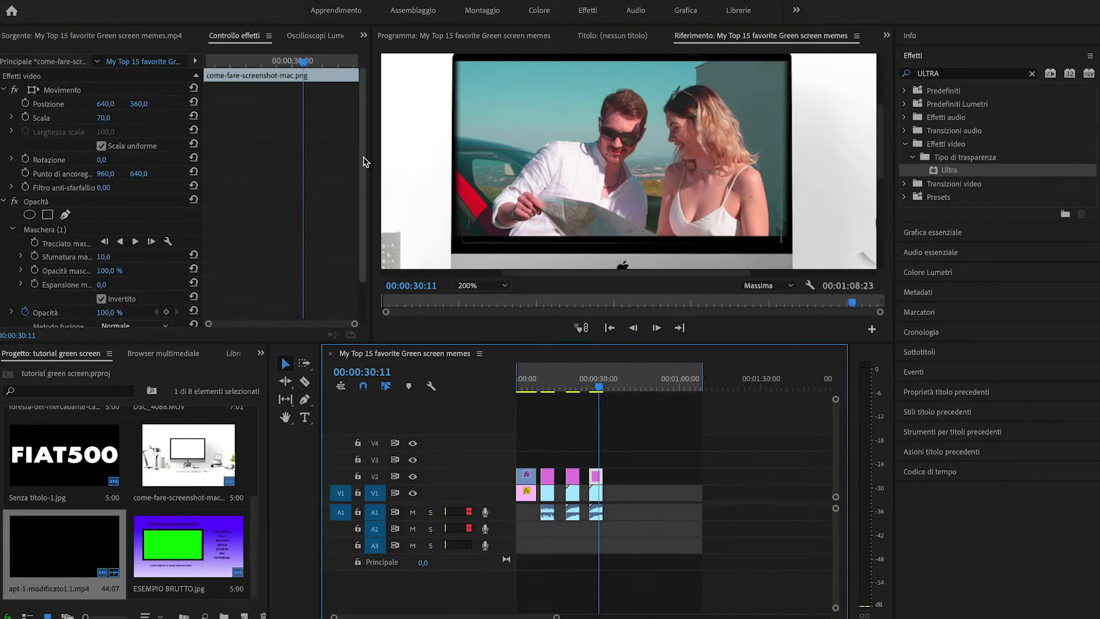
# Step: Set the iMac image's mask feather to 0, zoom to Adatta, and move the playhead to about 28 seconds
pyautogui.moveTo(363, 165); pyautogui.dragTo(363, 212)
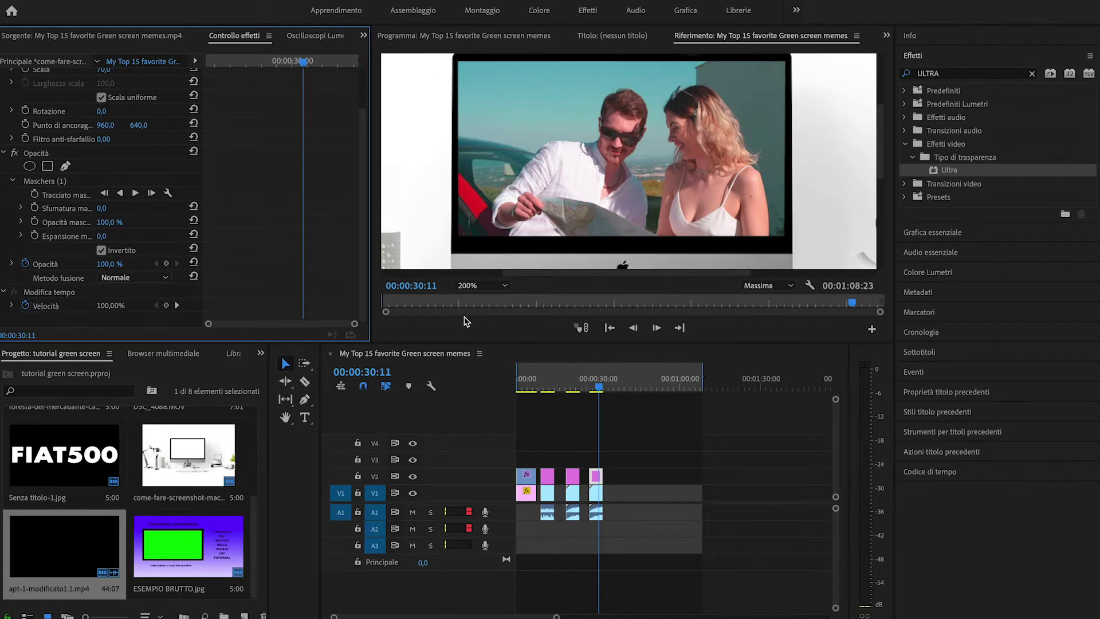
pyautogui.click(505, 286)
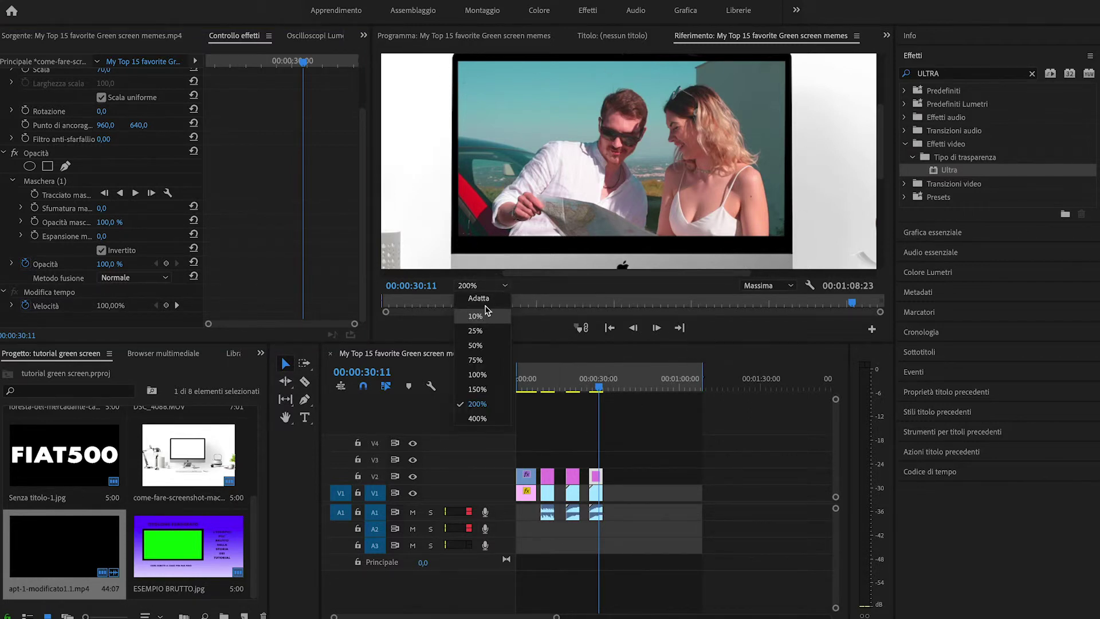
pyautogui.click(483, 298)
pyautogui.moveTo(597, 390); pyautogui.dragTo(590, 384)
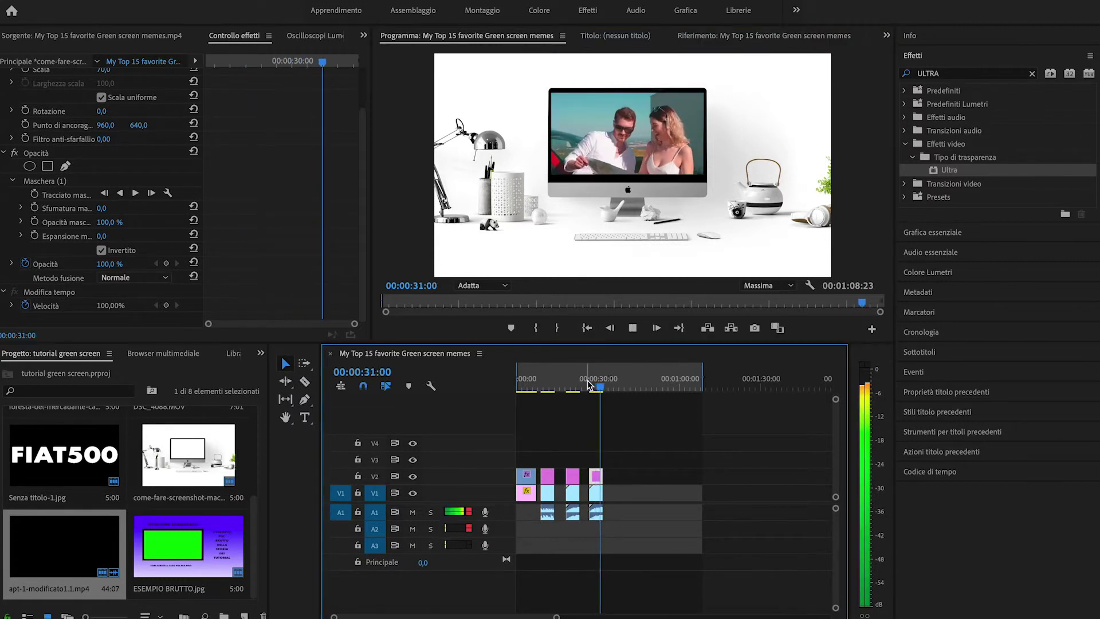
pyautogui.press('Home')
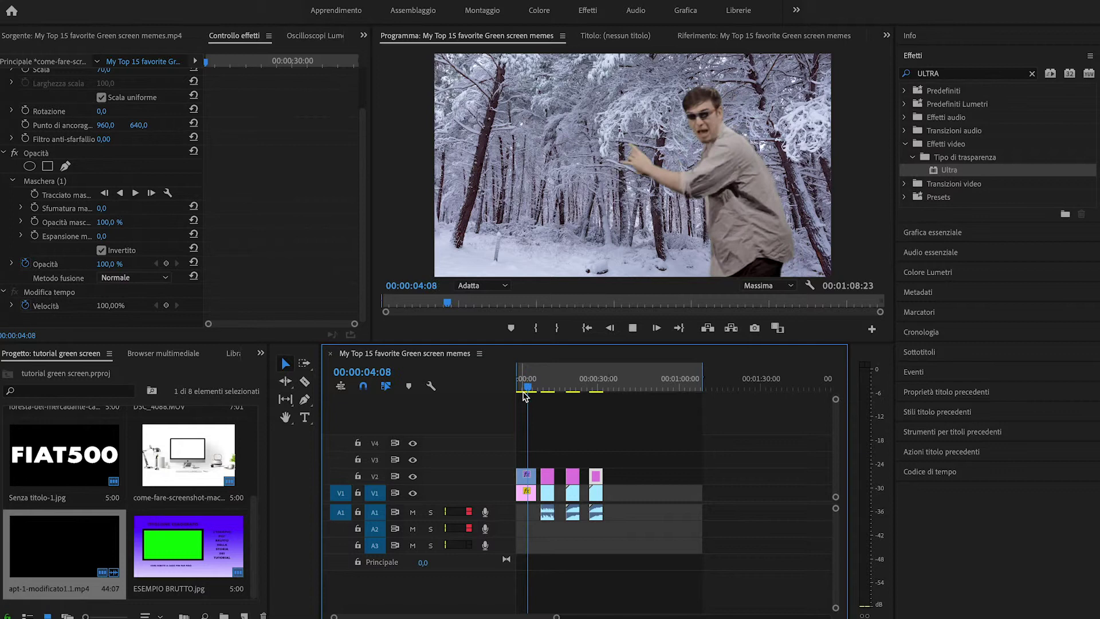
pyautogui.moveTo(527, 398); pyautogui.dragTo(543, 395)
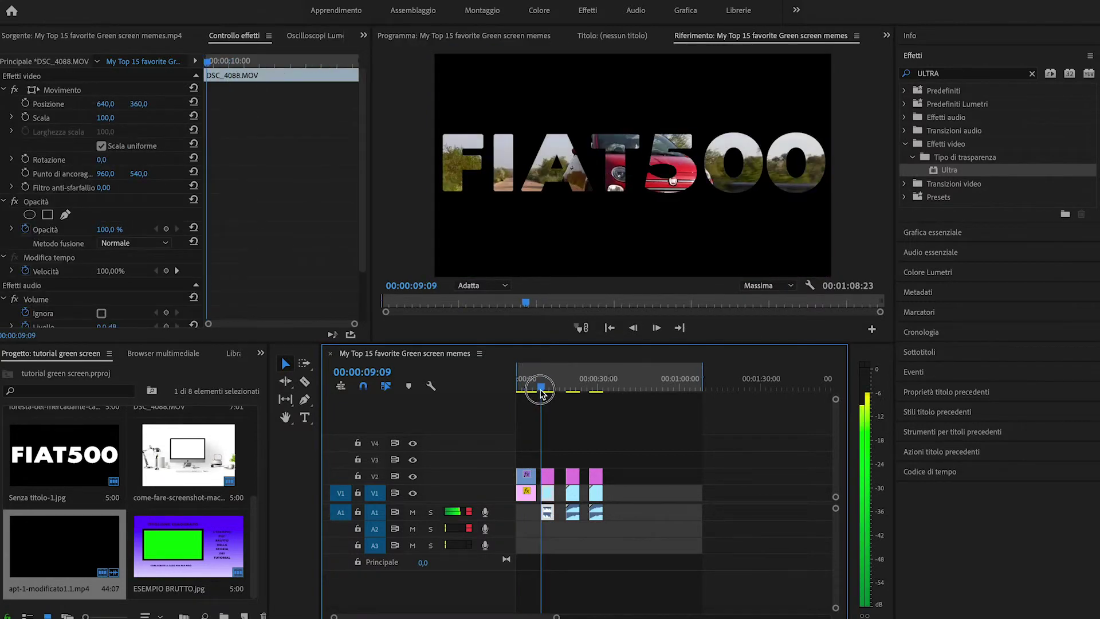
pyautogui.press('space')
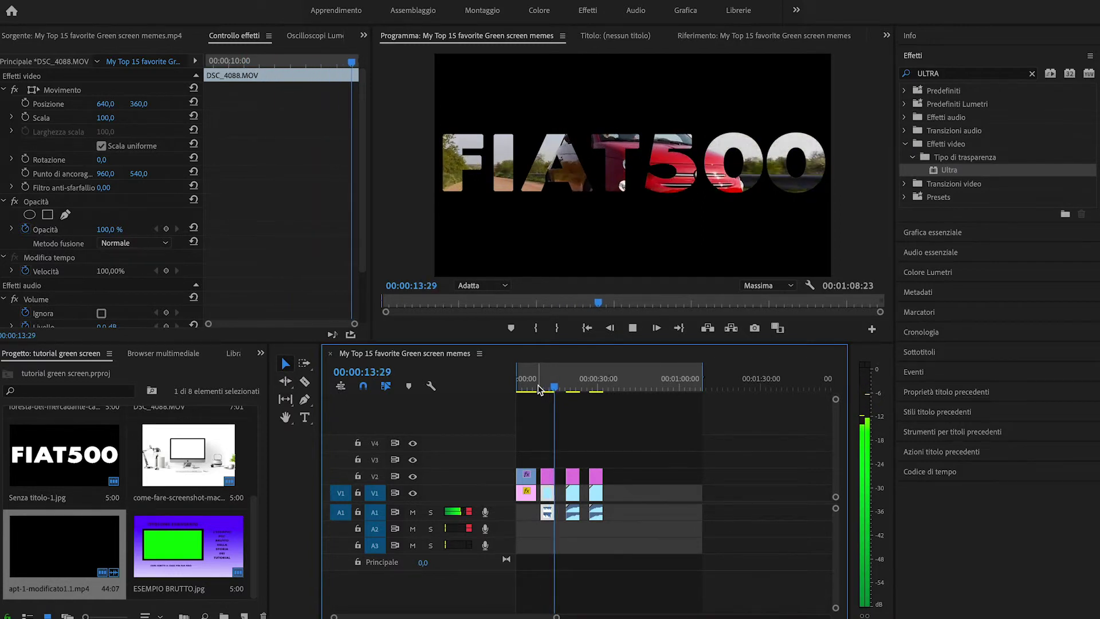
pyautogui.moveTo(566, 394); pyautogui.dragTo(569, 396)
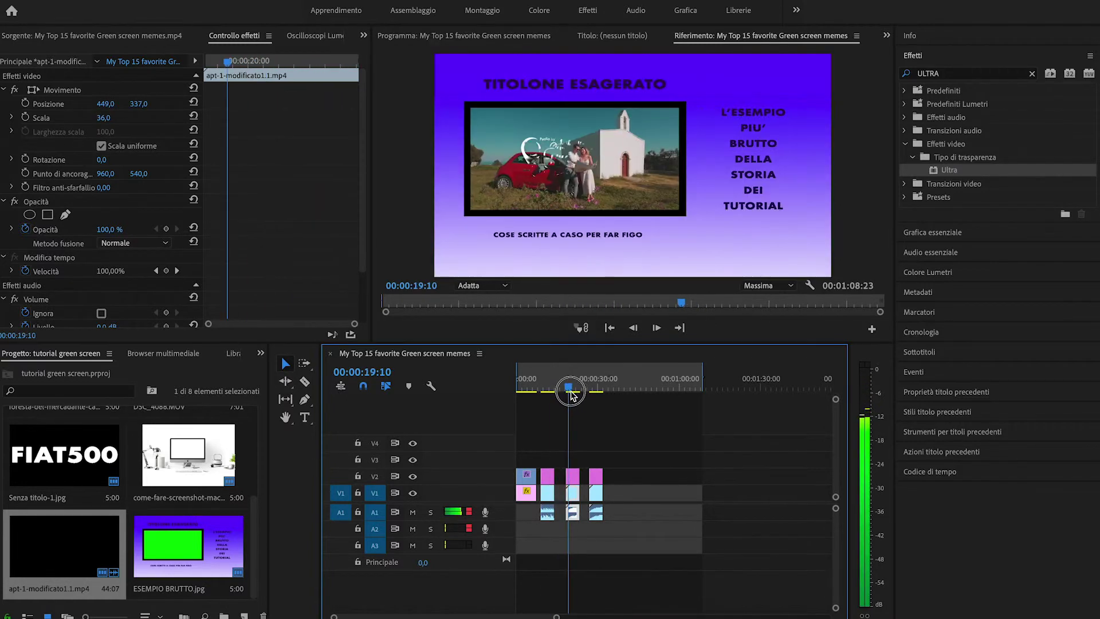
pyautogui.press('space')
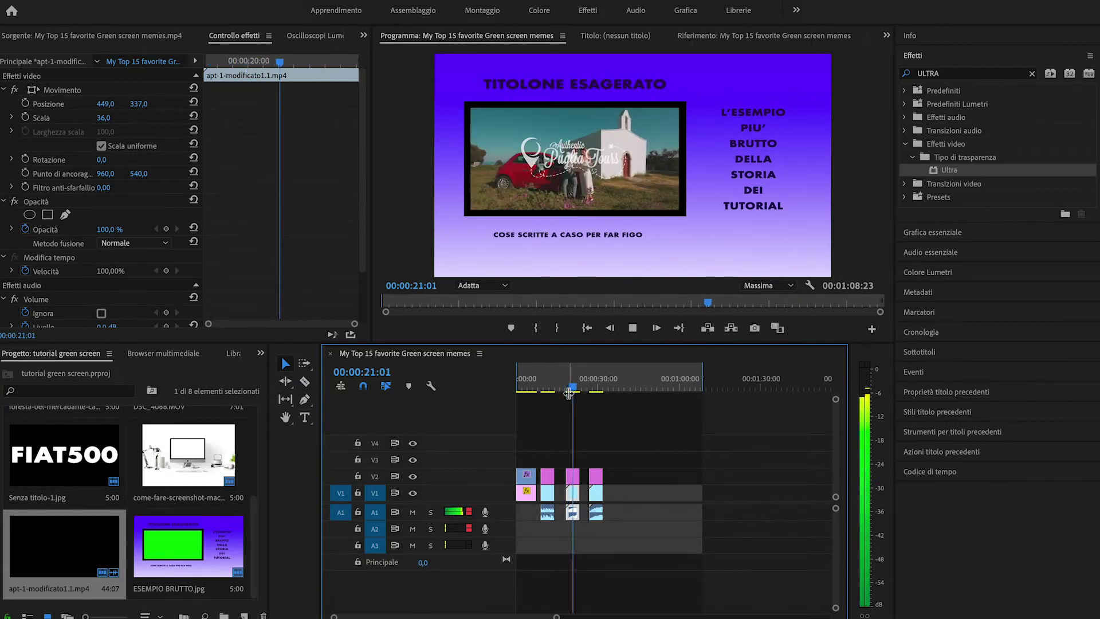
pyautogui.moveTo(579, 390); pyautogui.dragTo(592, 393)
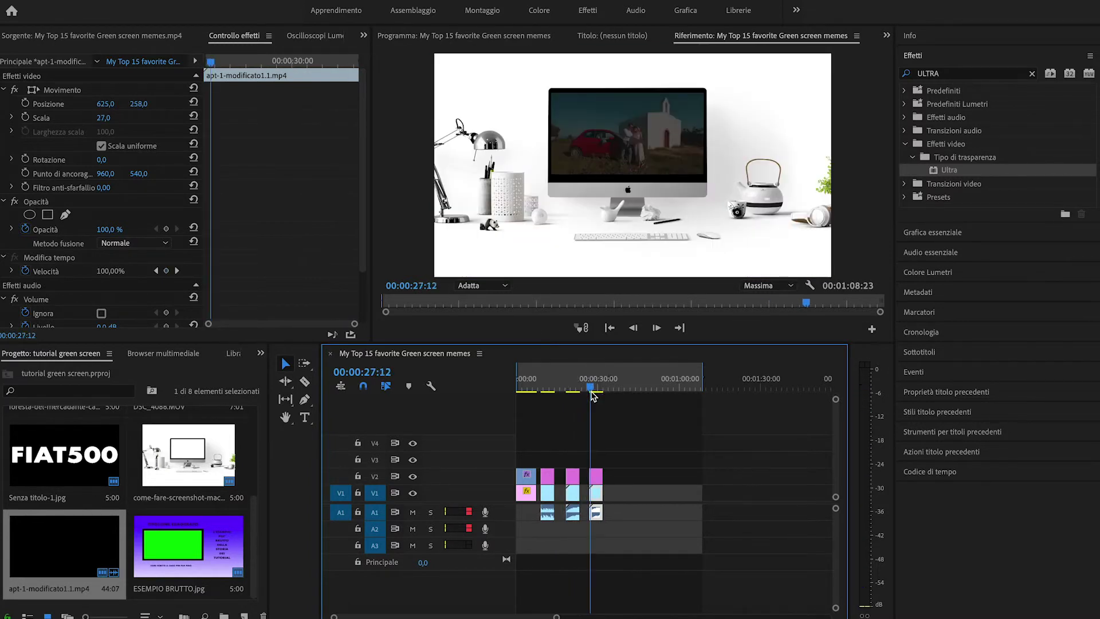
pyautogui.press('space')
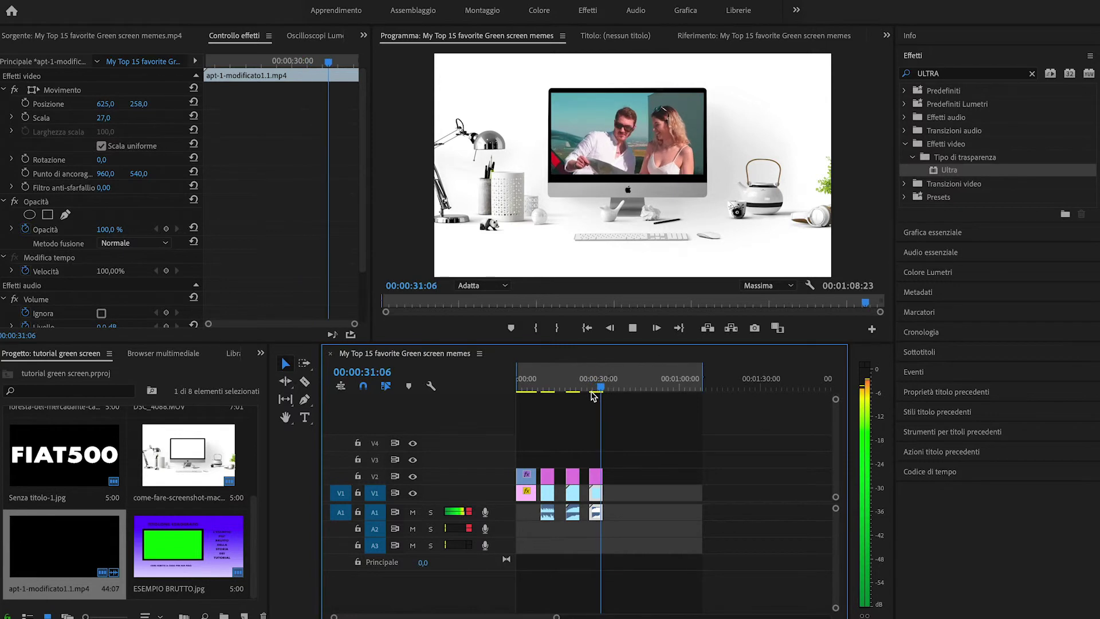
pyautogui.press('Home')
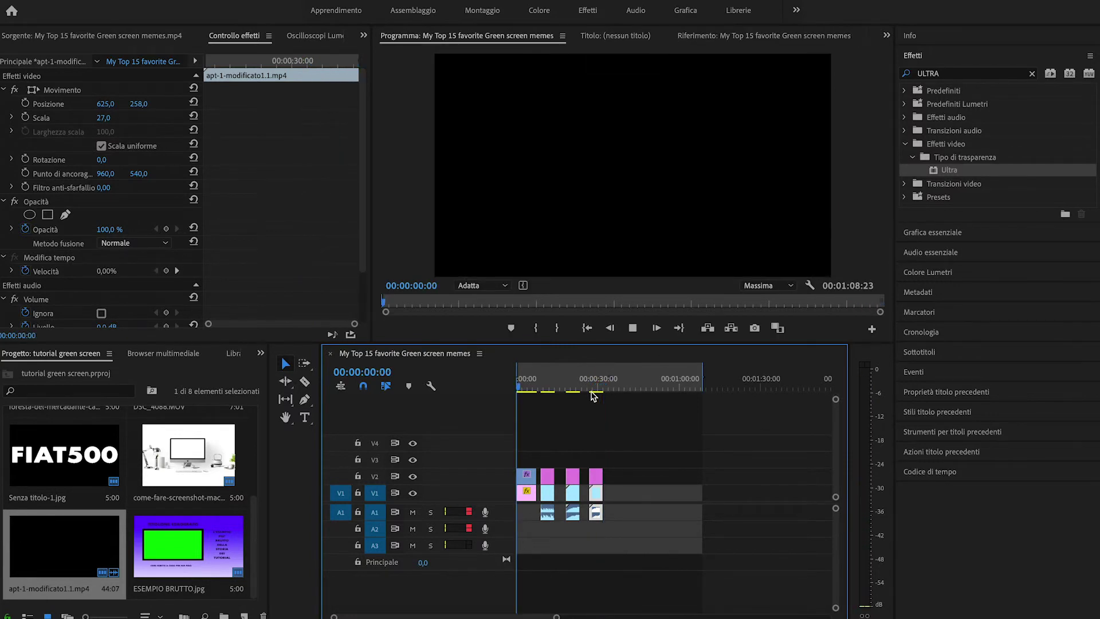